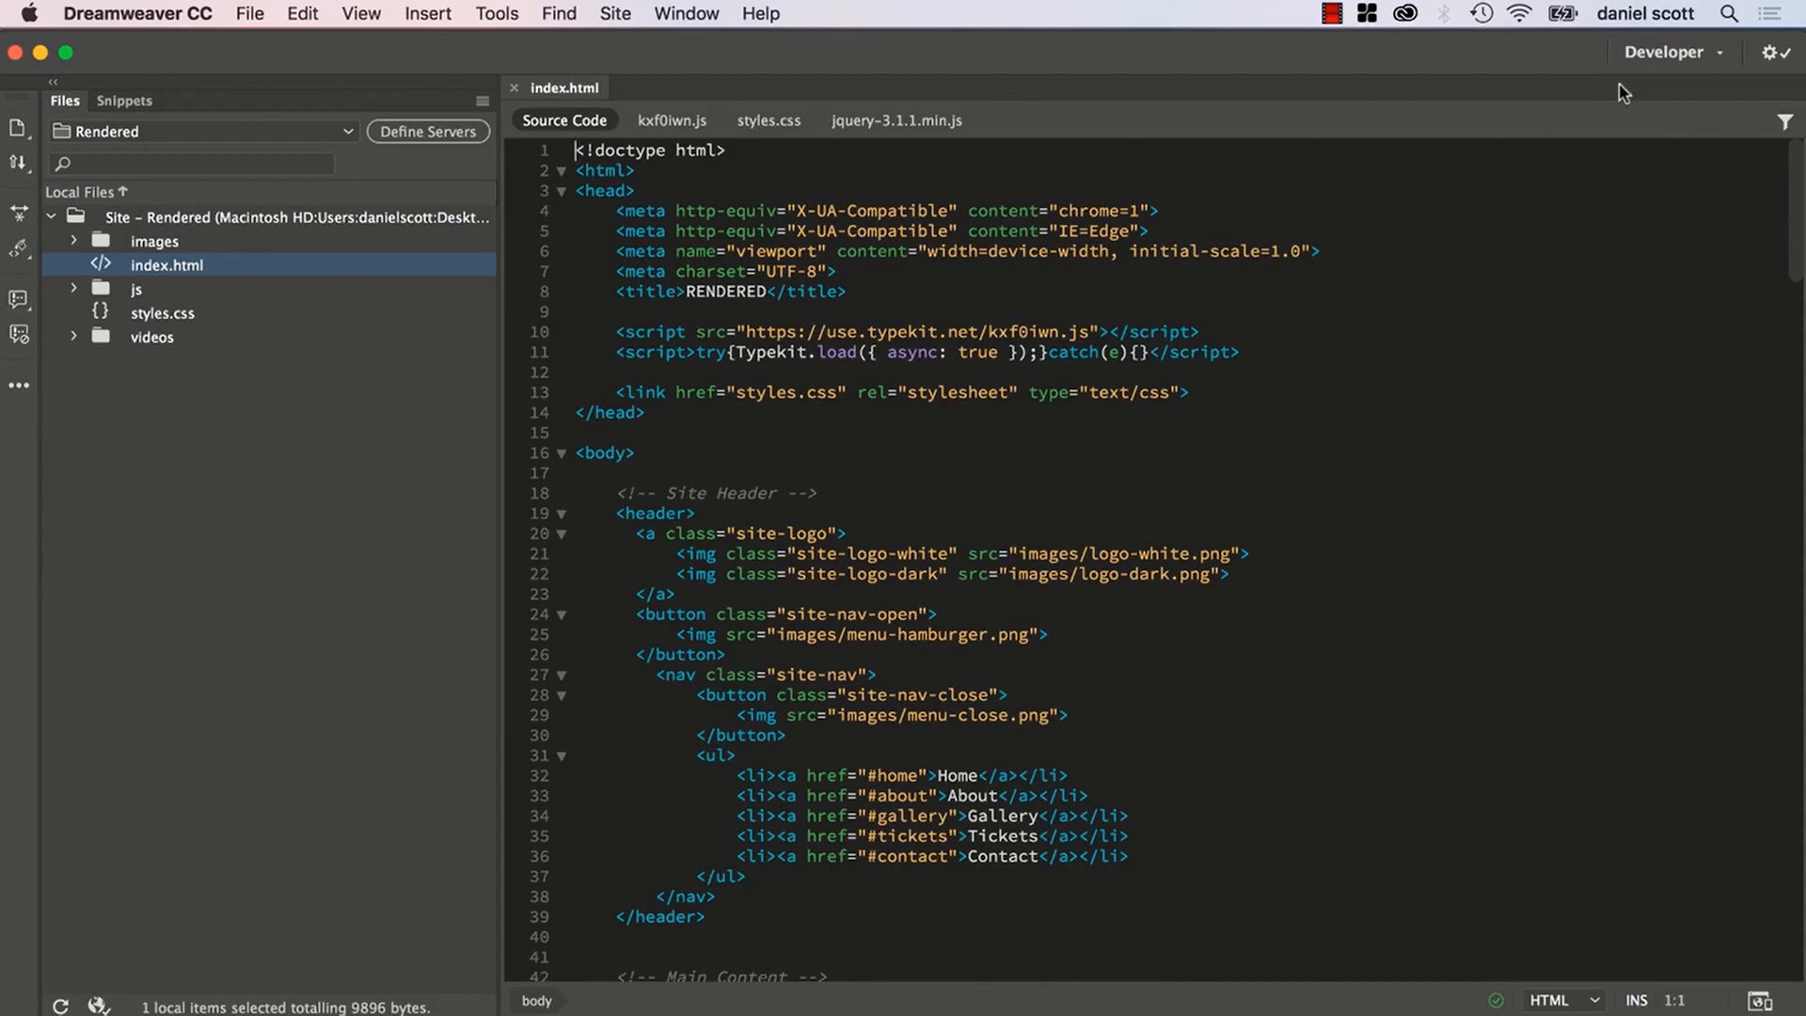
click(1648, 55)
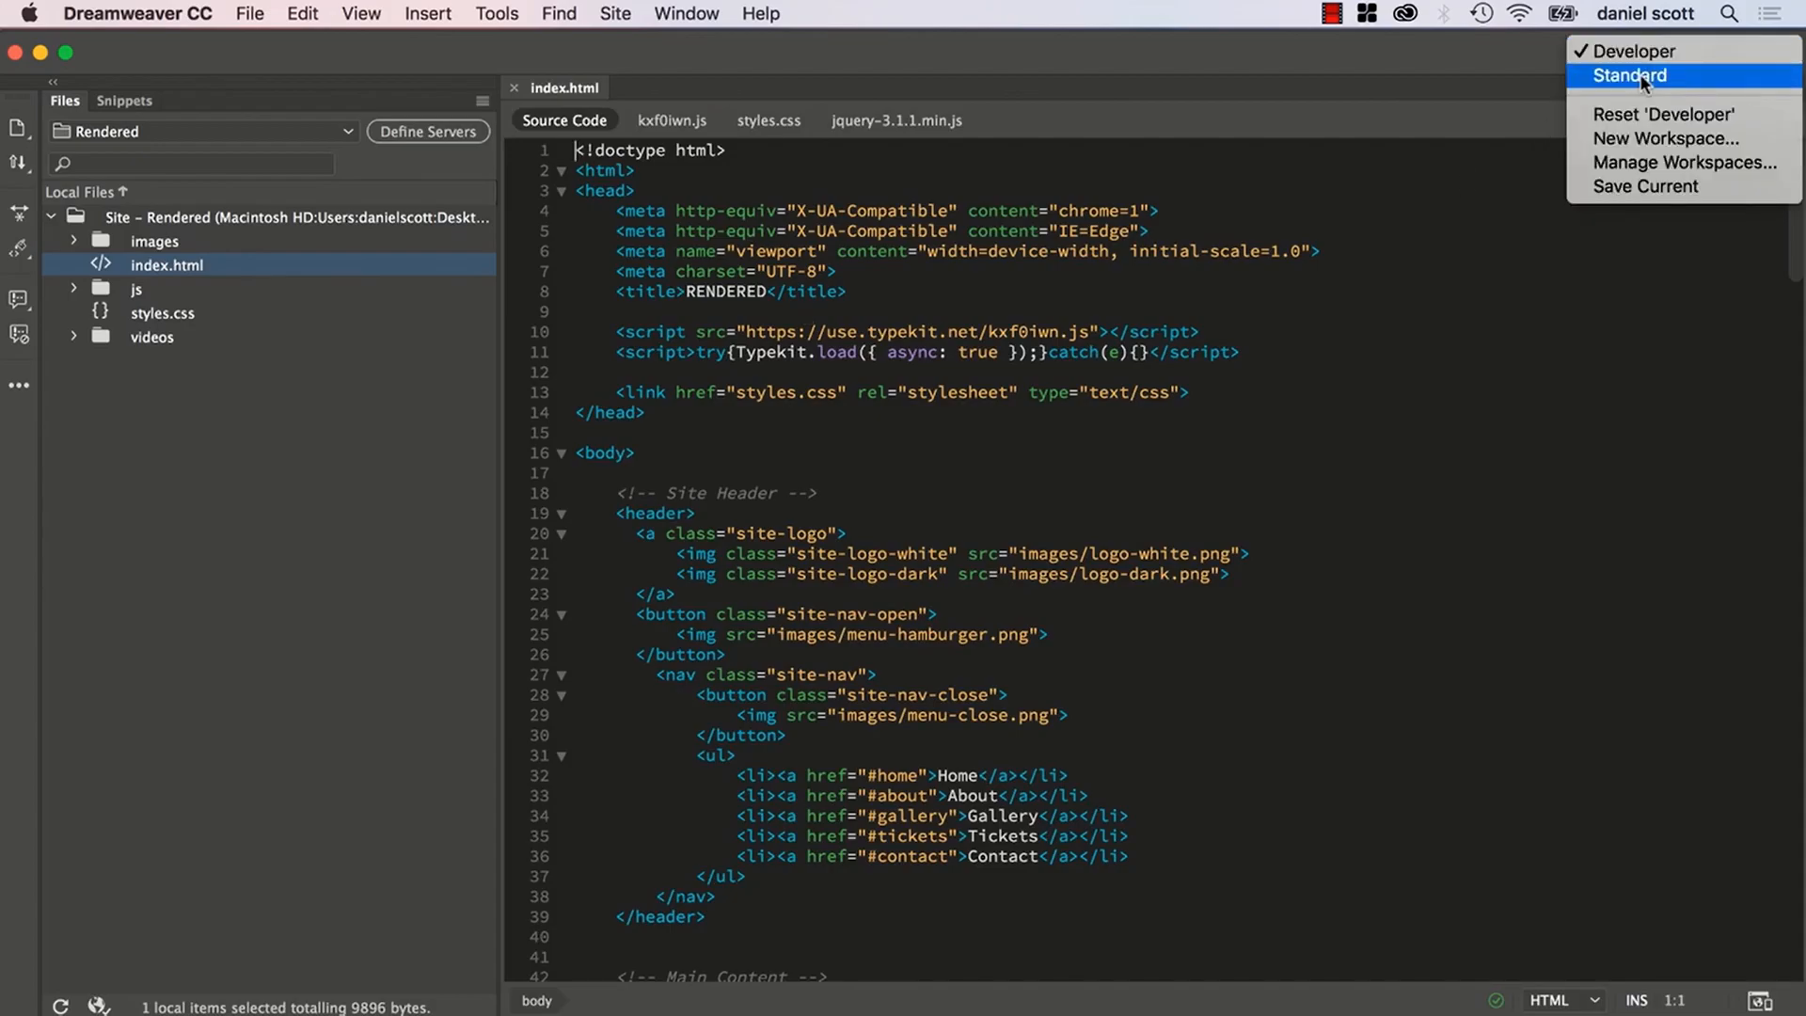
click(1532, 233)
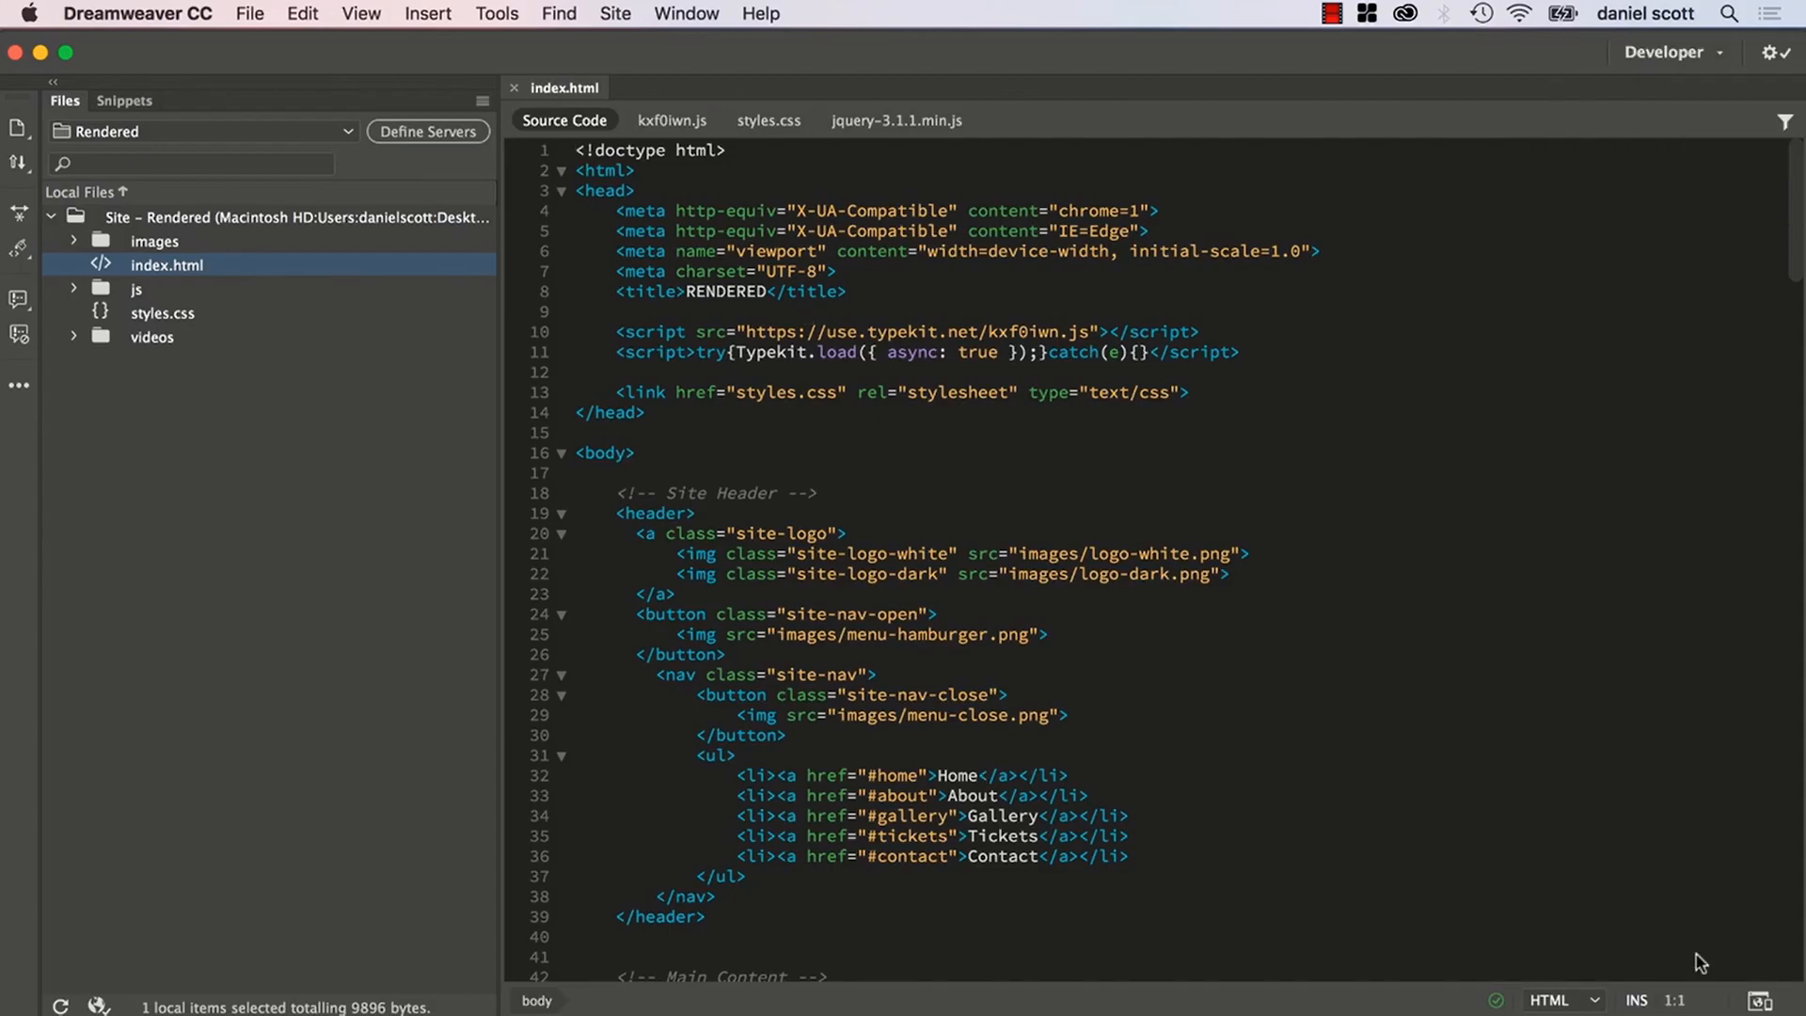
Preview index.html in Google Chrome.
click(1760, 1001)
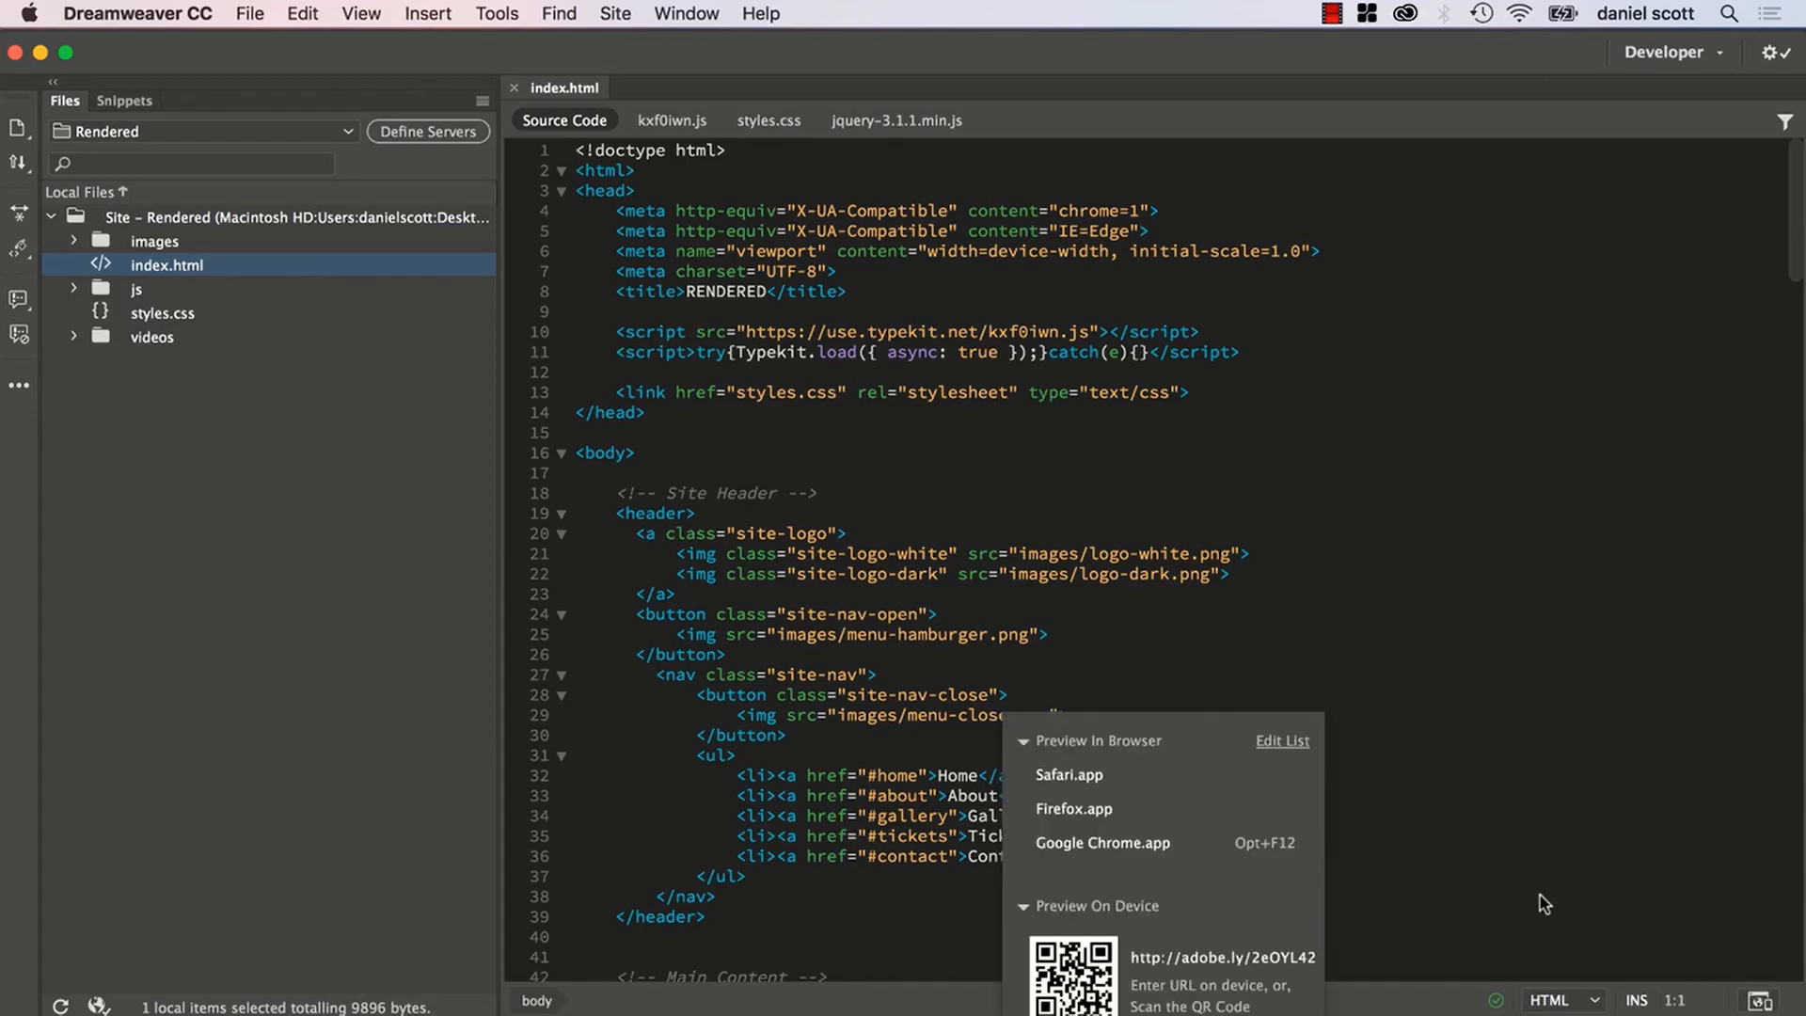
click(1055, 845)
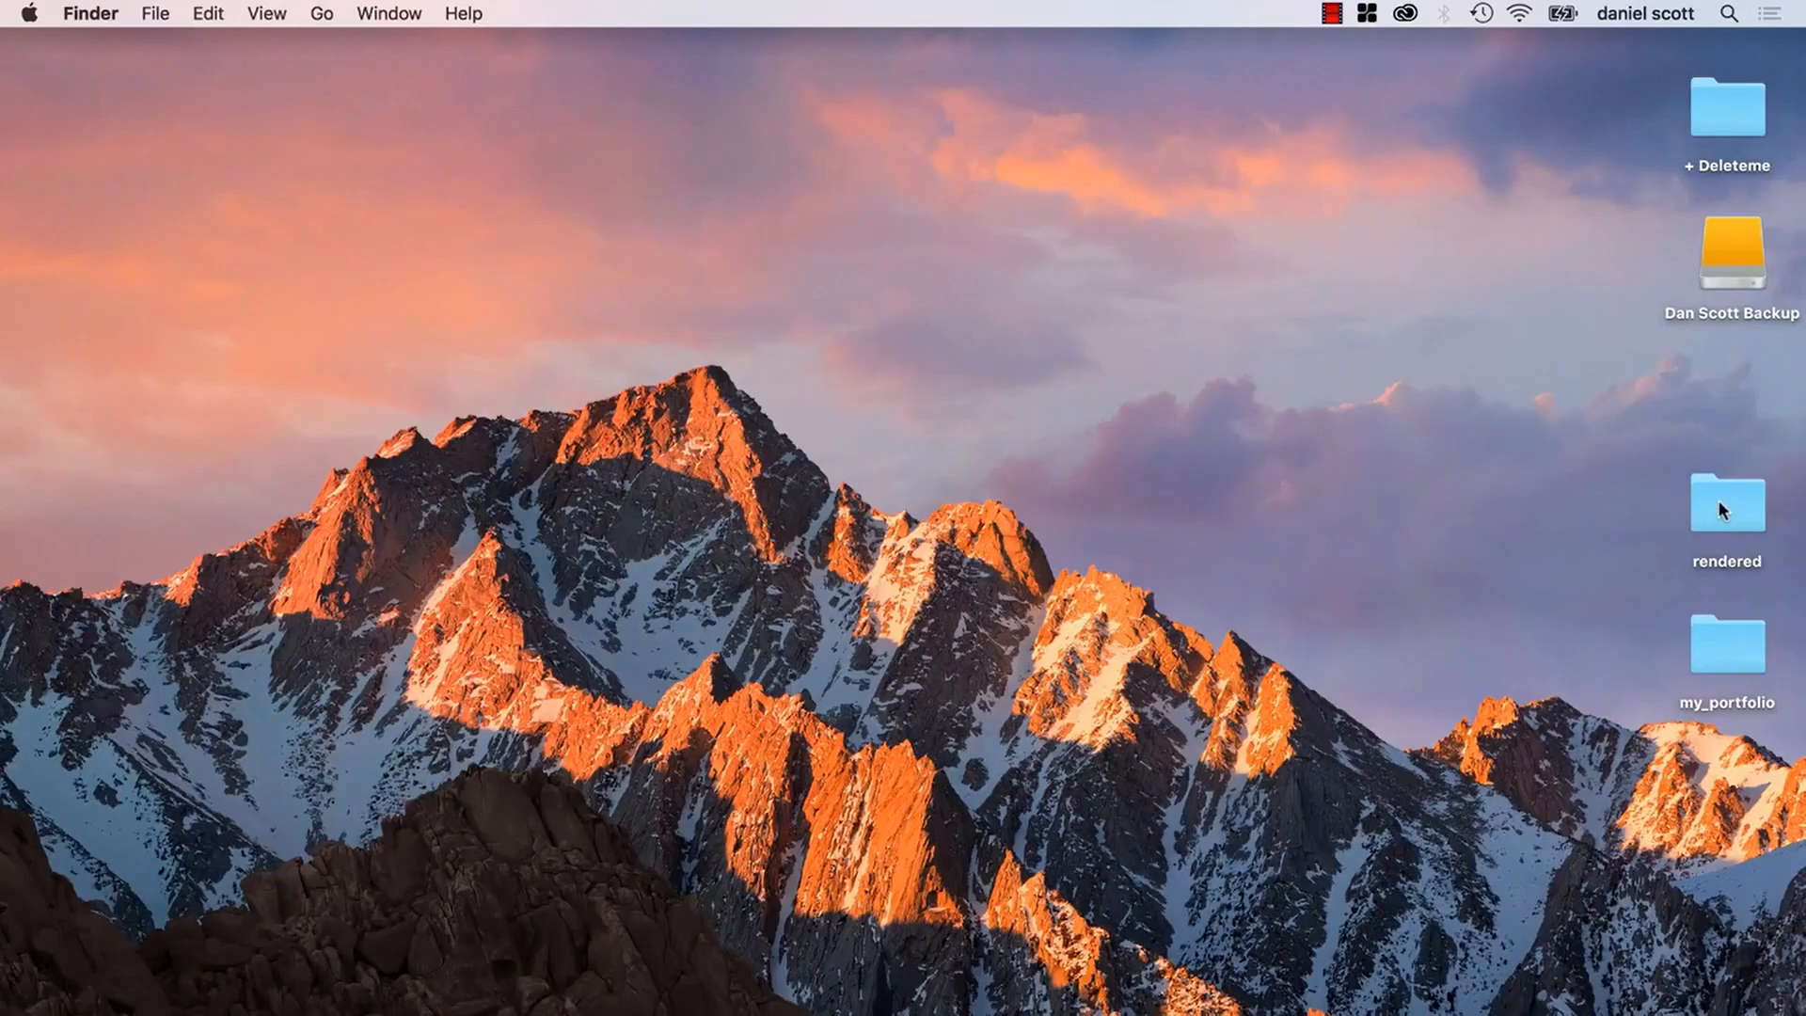
In Finder, open the rendered folder on the desktop and look at its index.html and styles.css files.
double_click(1719, 506)
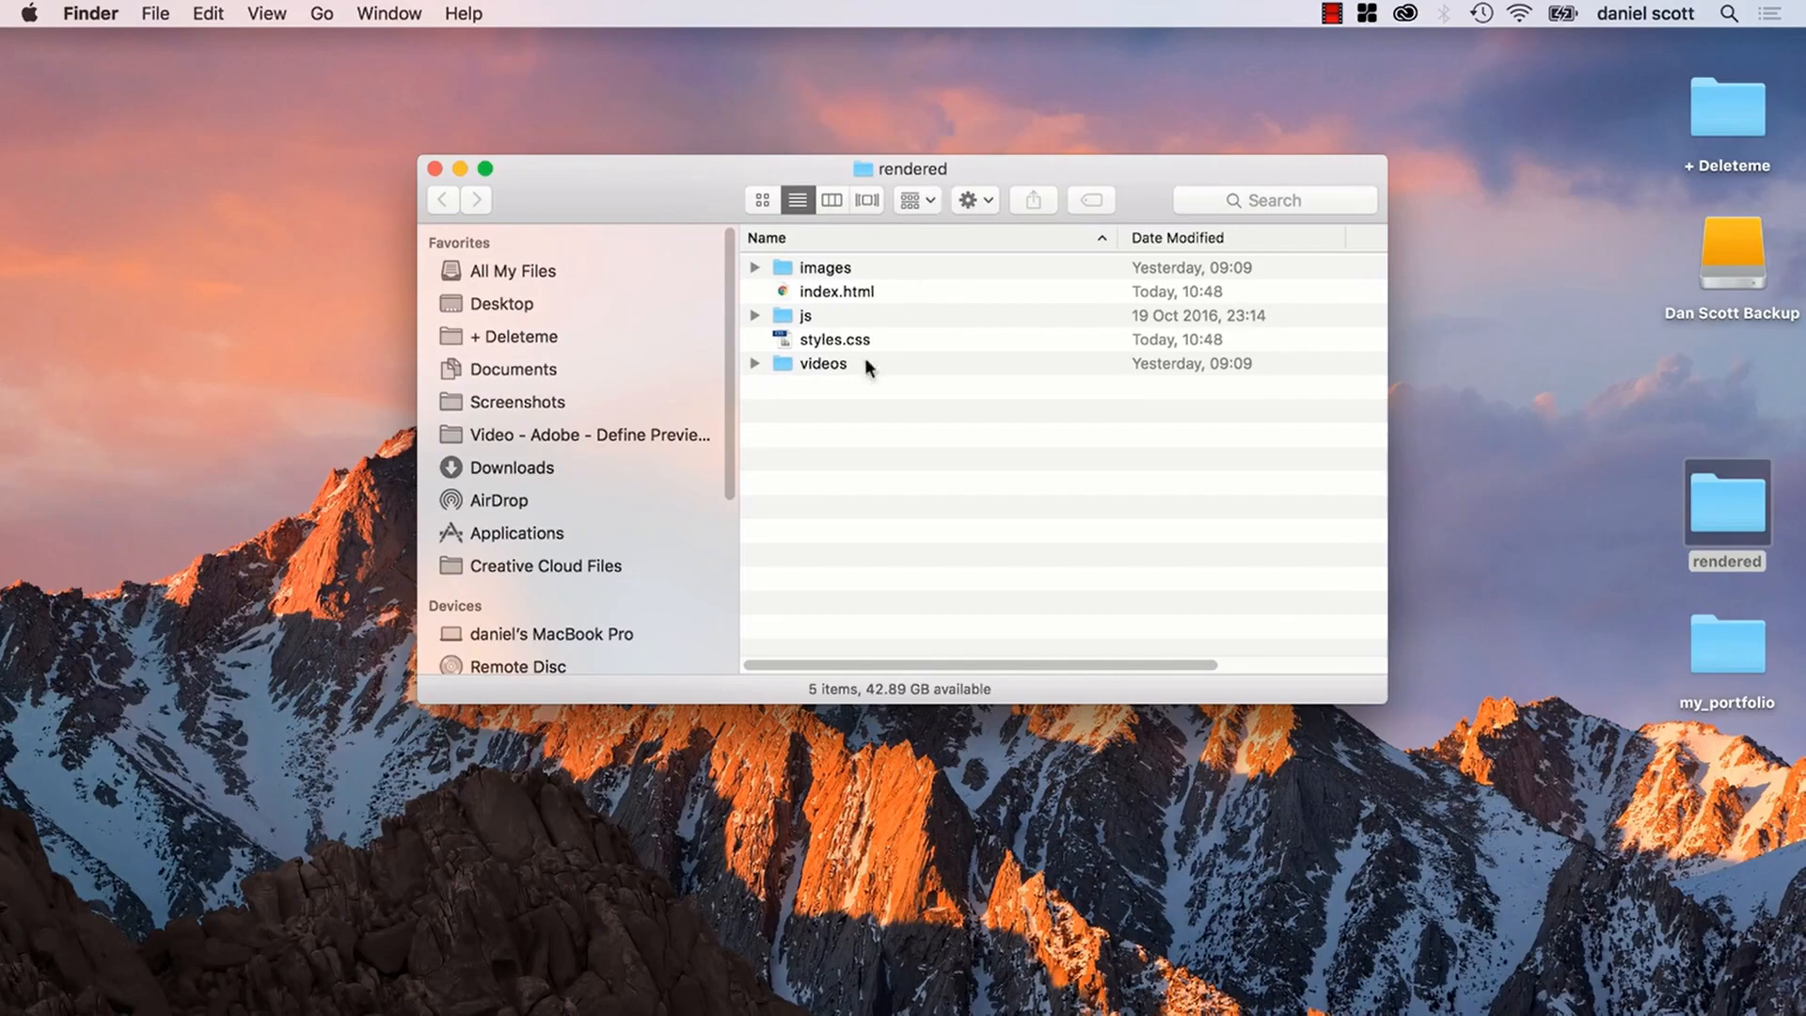
click(814, 291)
click(835, 349)
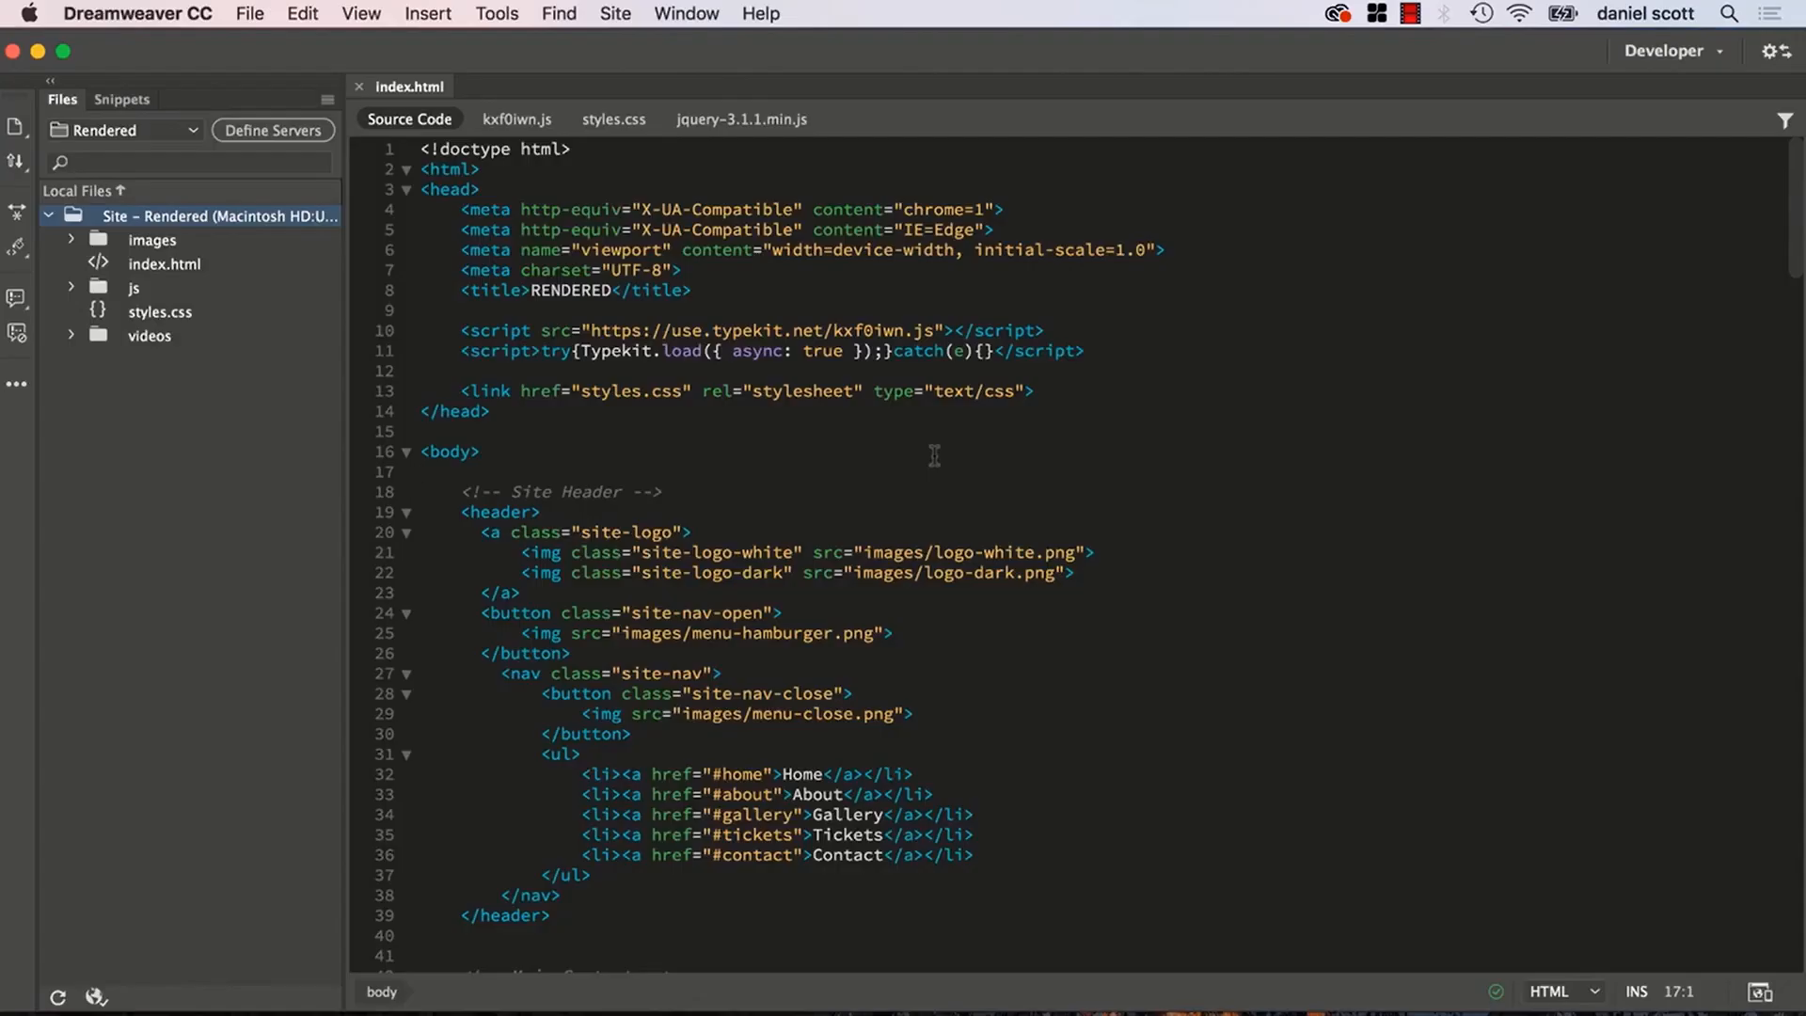
click(617, 14)
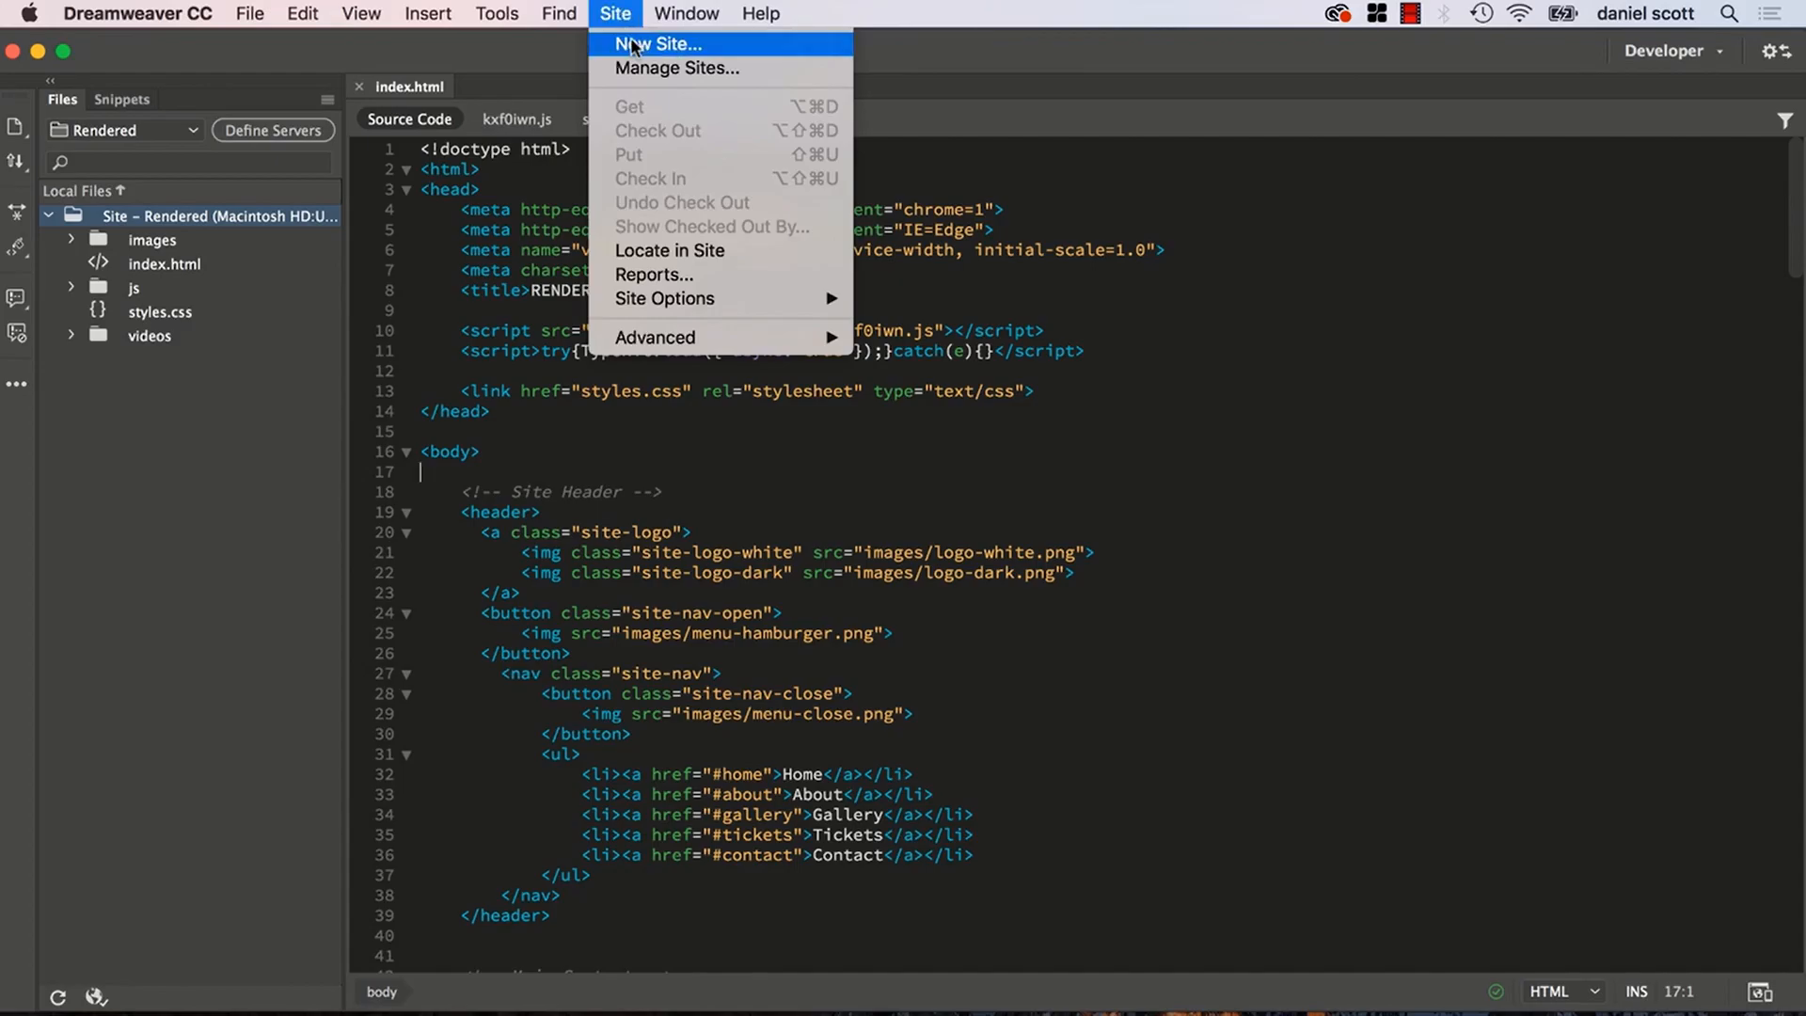
click(639, 43)
click(1178, 873)
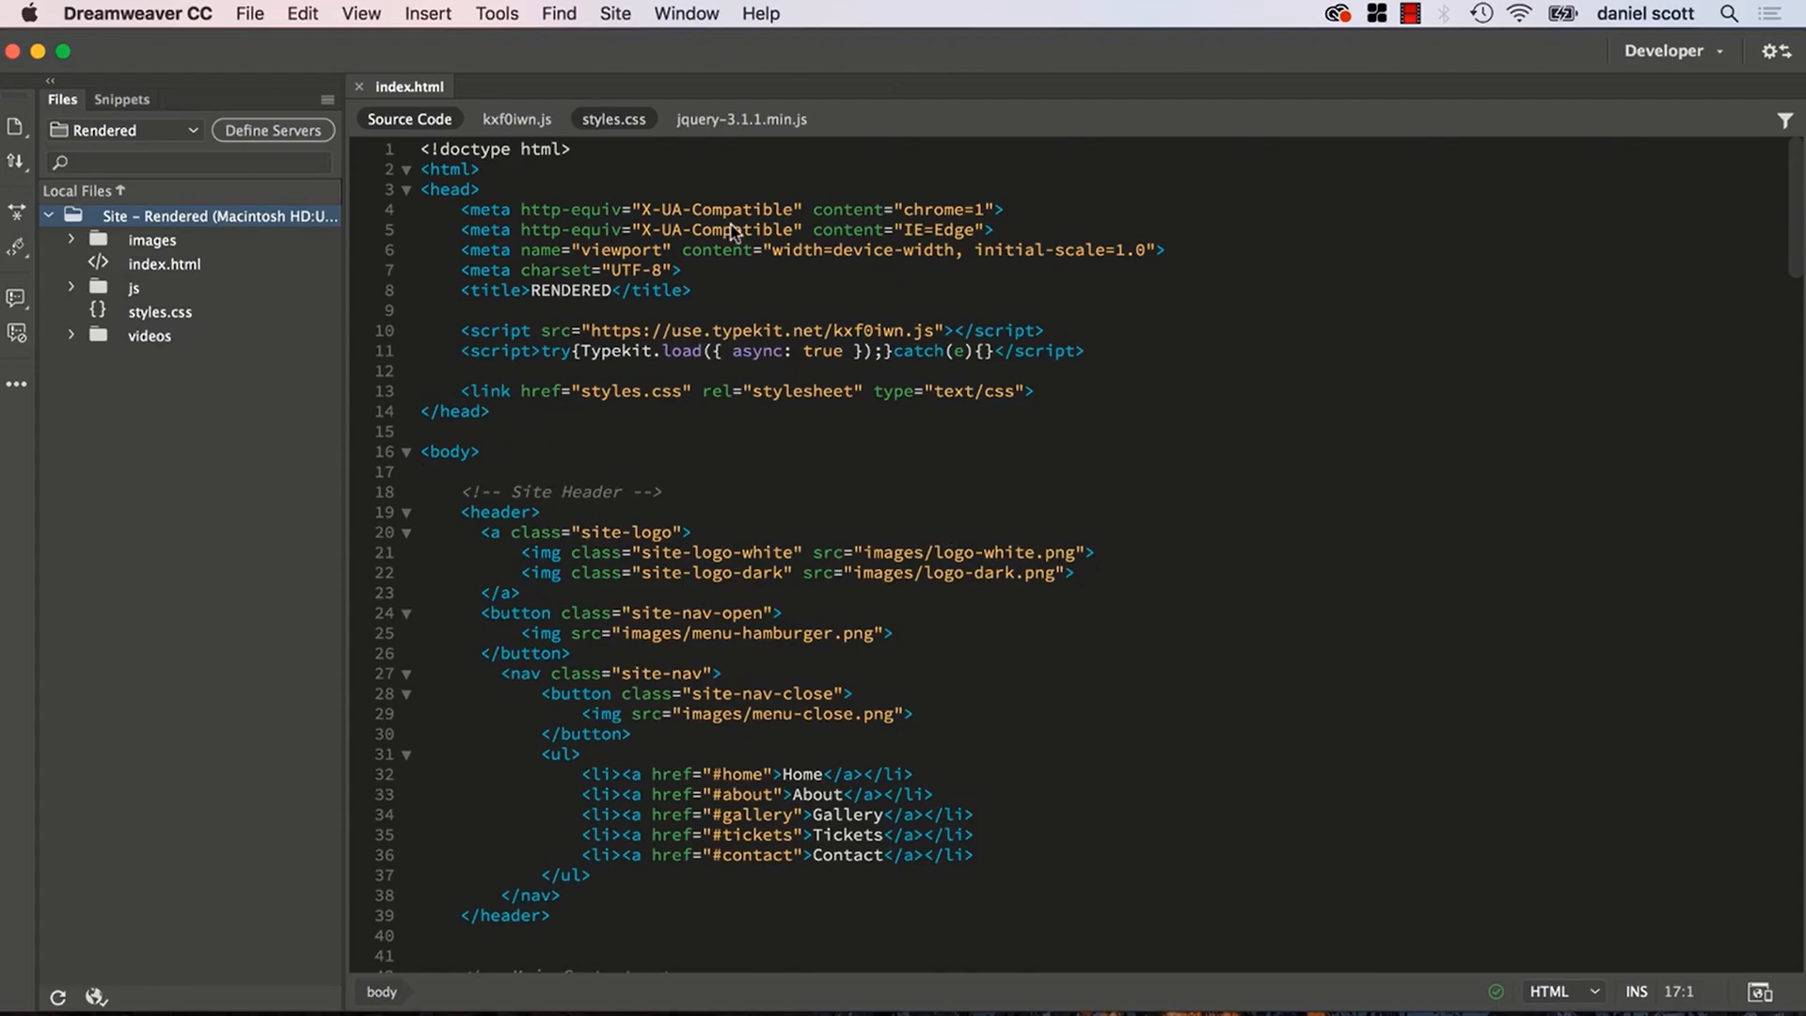
Open the site setup of the existing Rendered site and add a new server to it.
click(624, 15)
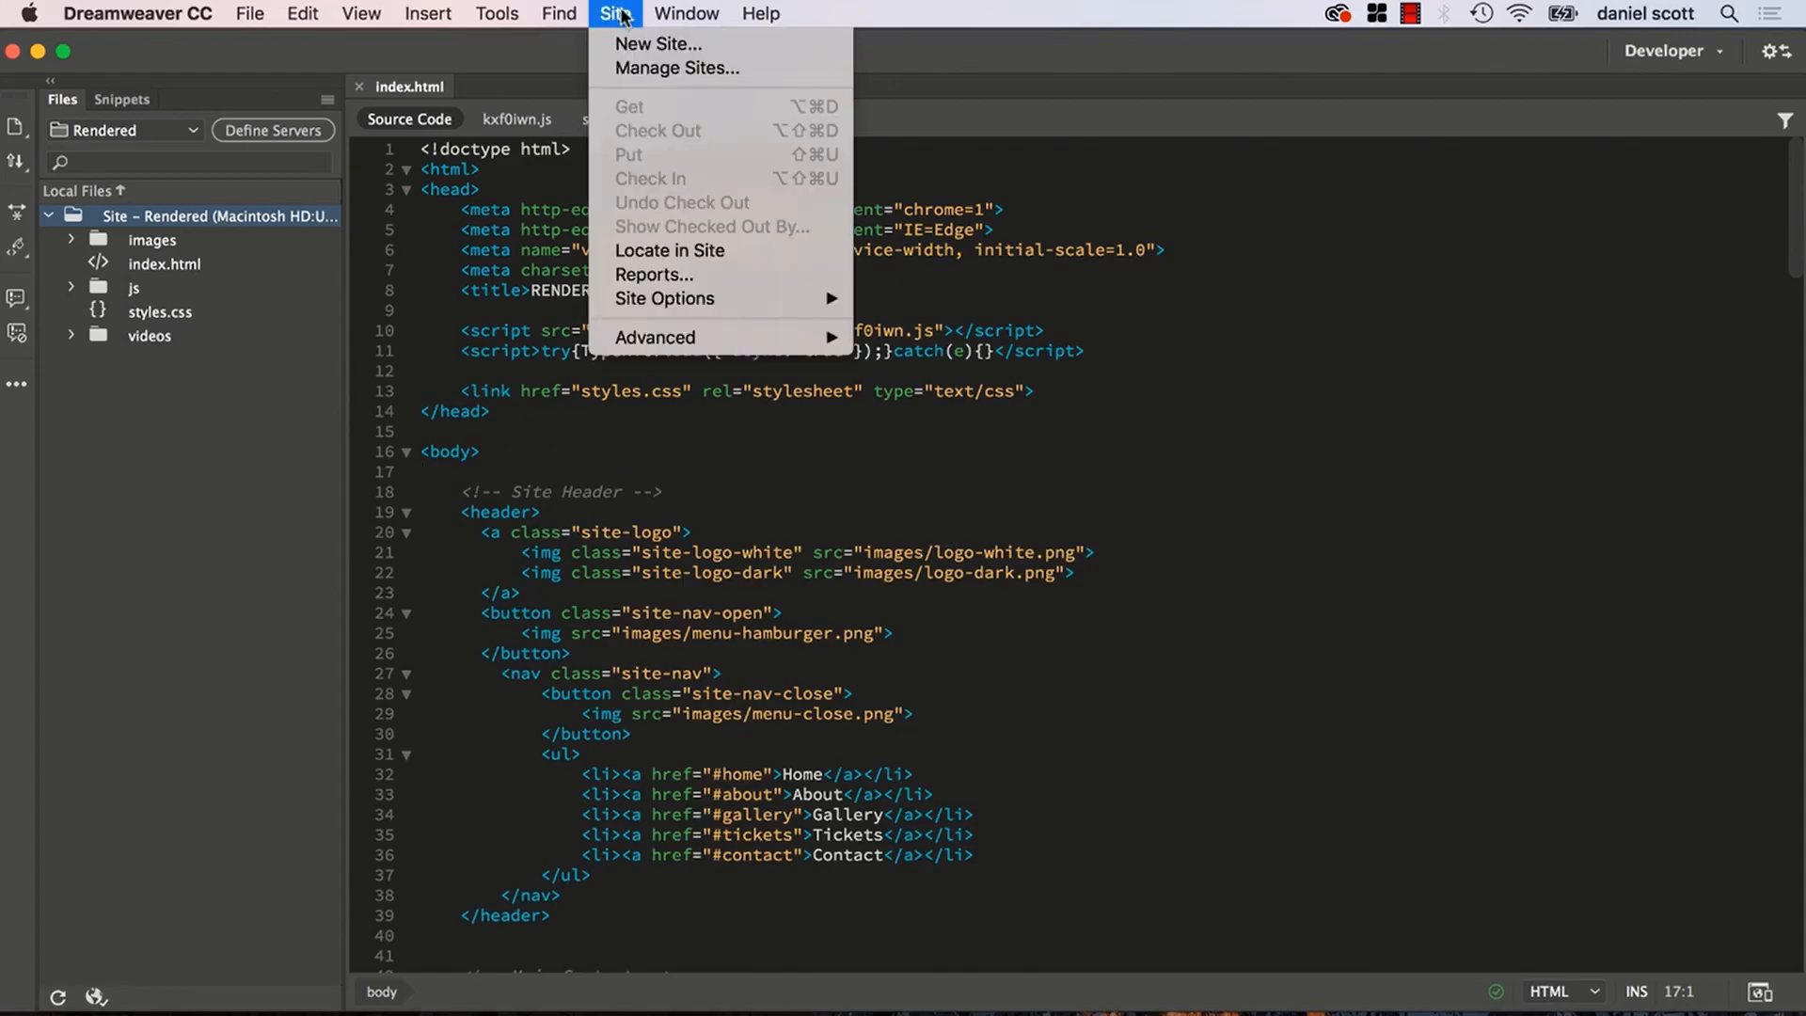
click(637, 68)
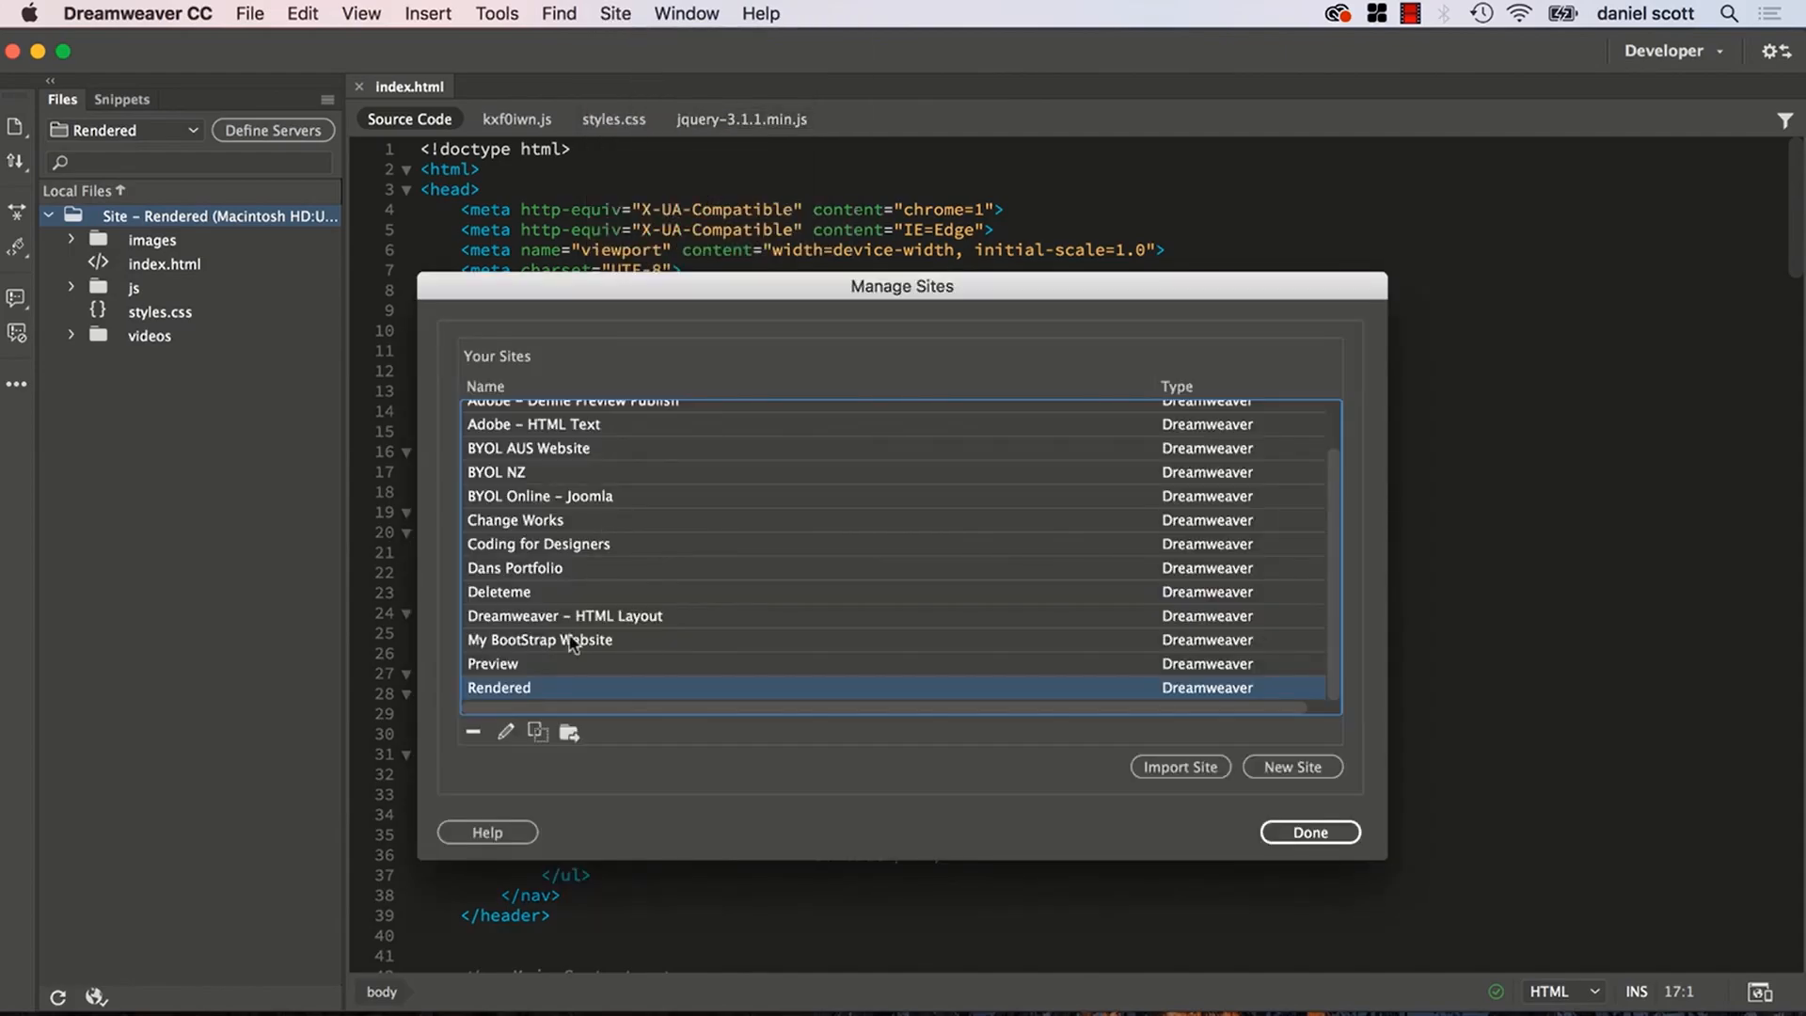
double_click(516, 690)
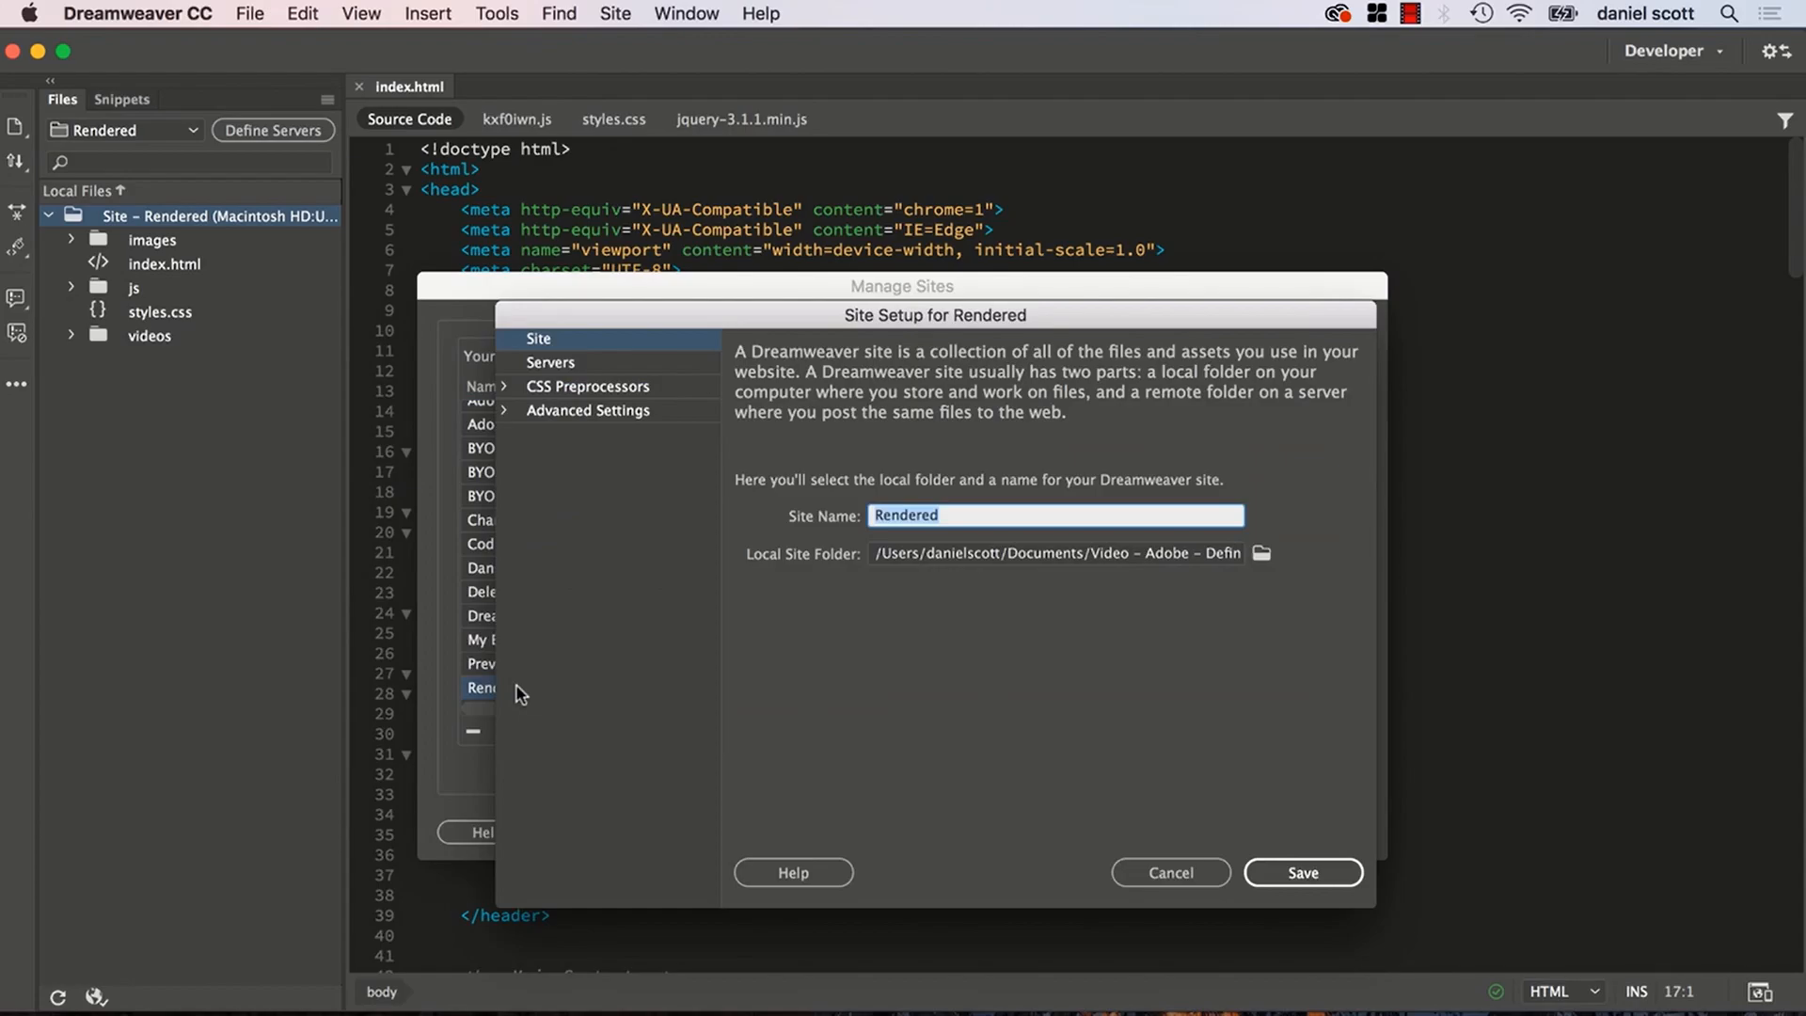
click(576, 366)
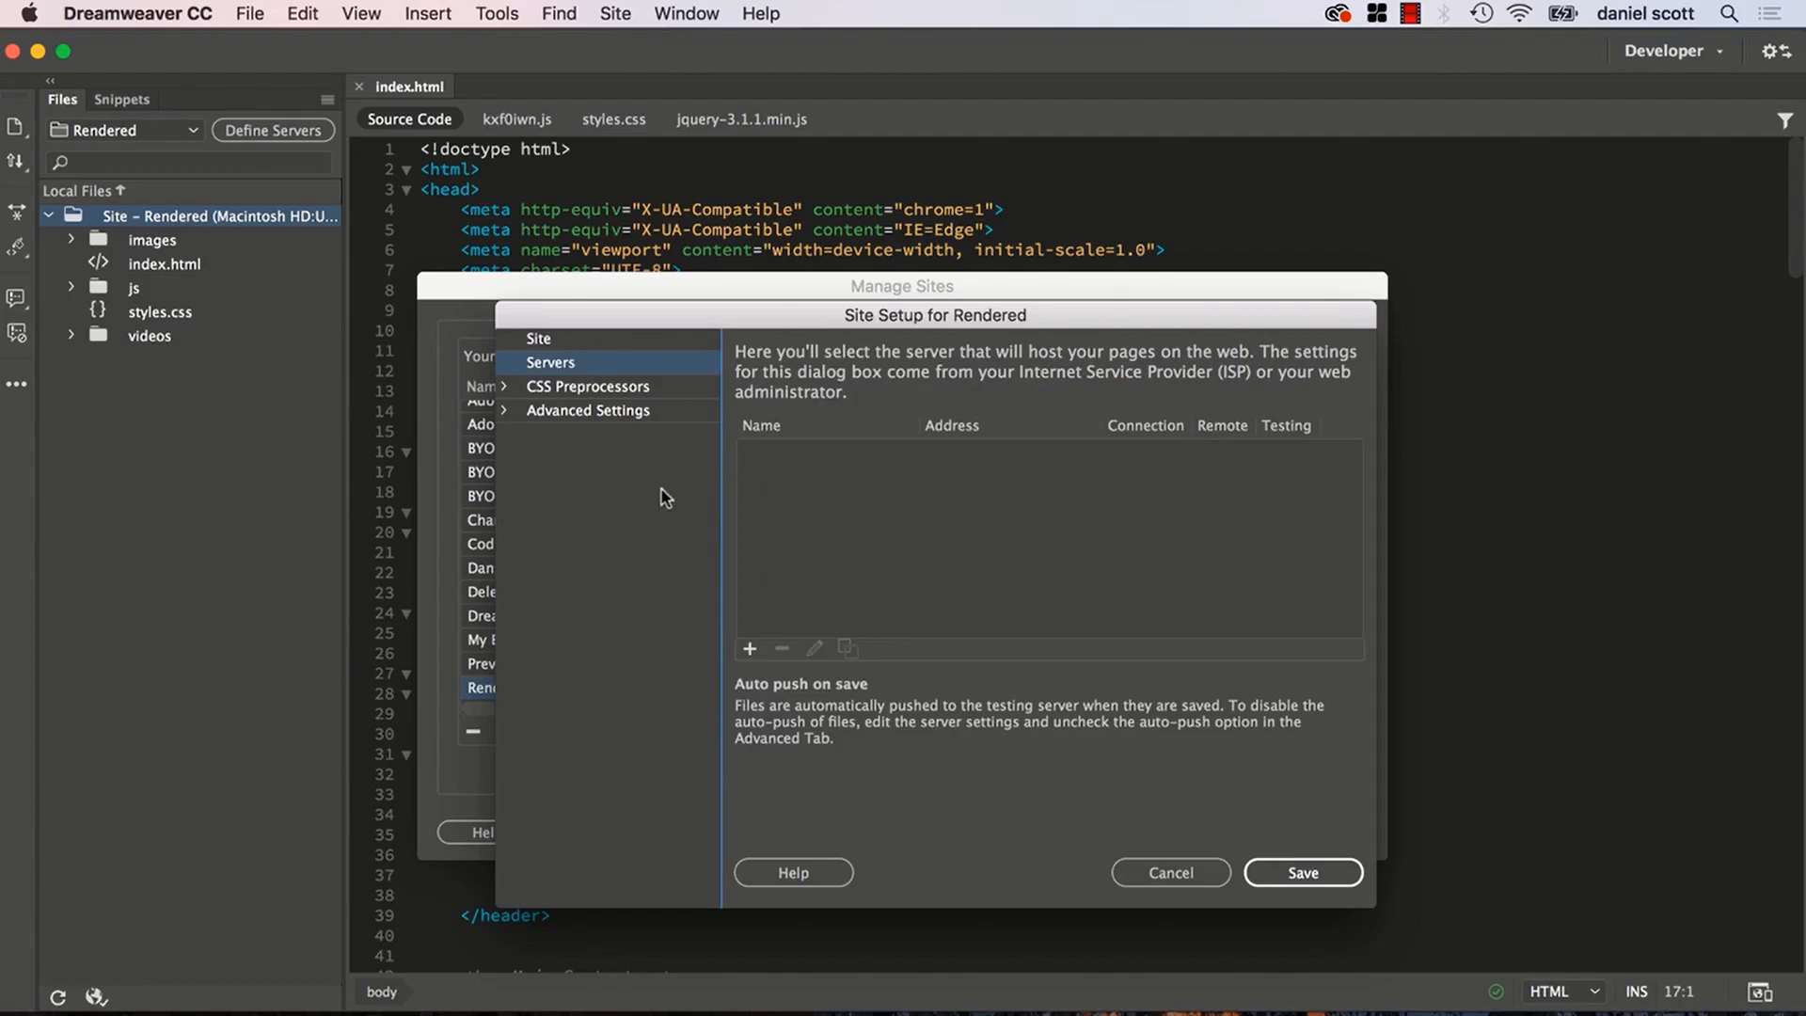
click(750, 648)
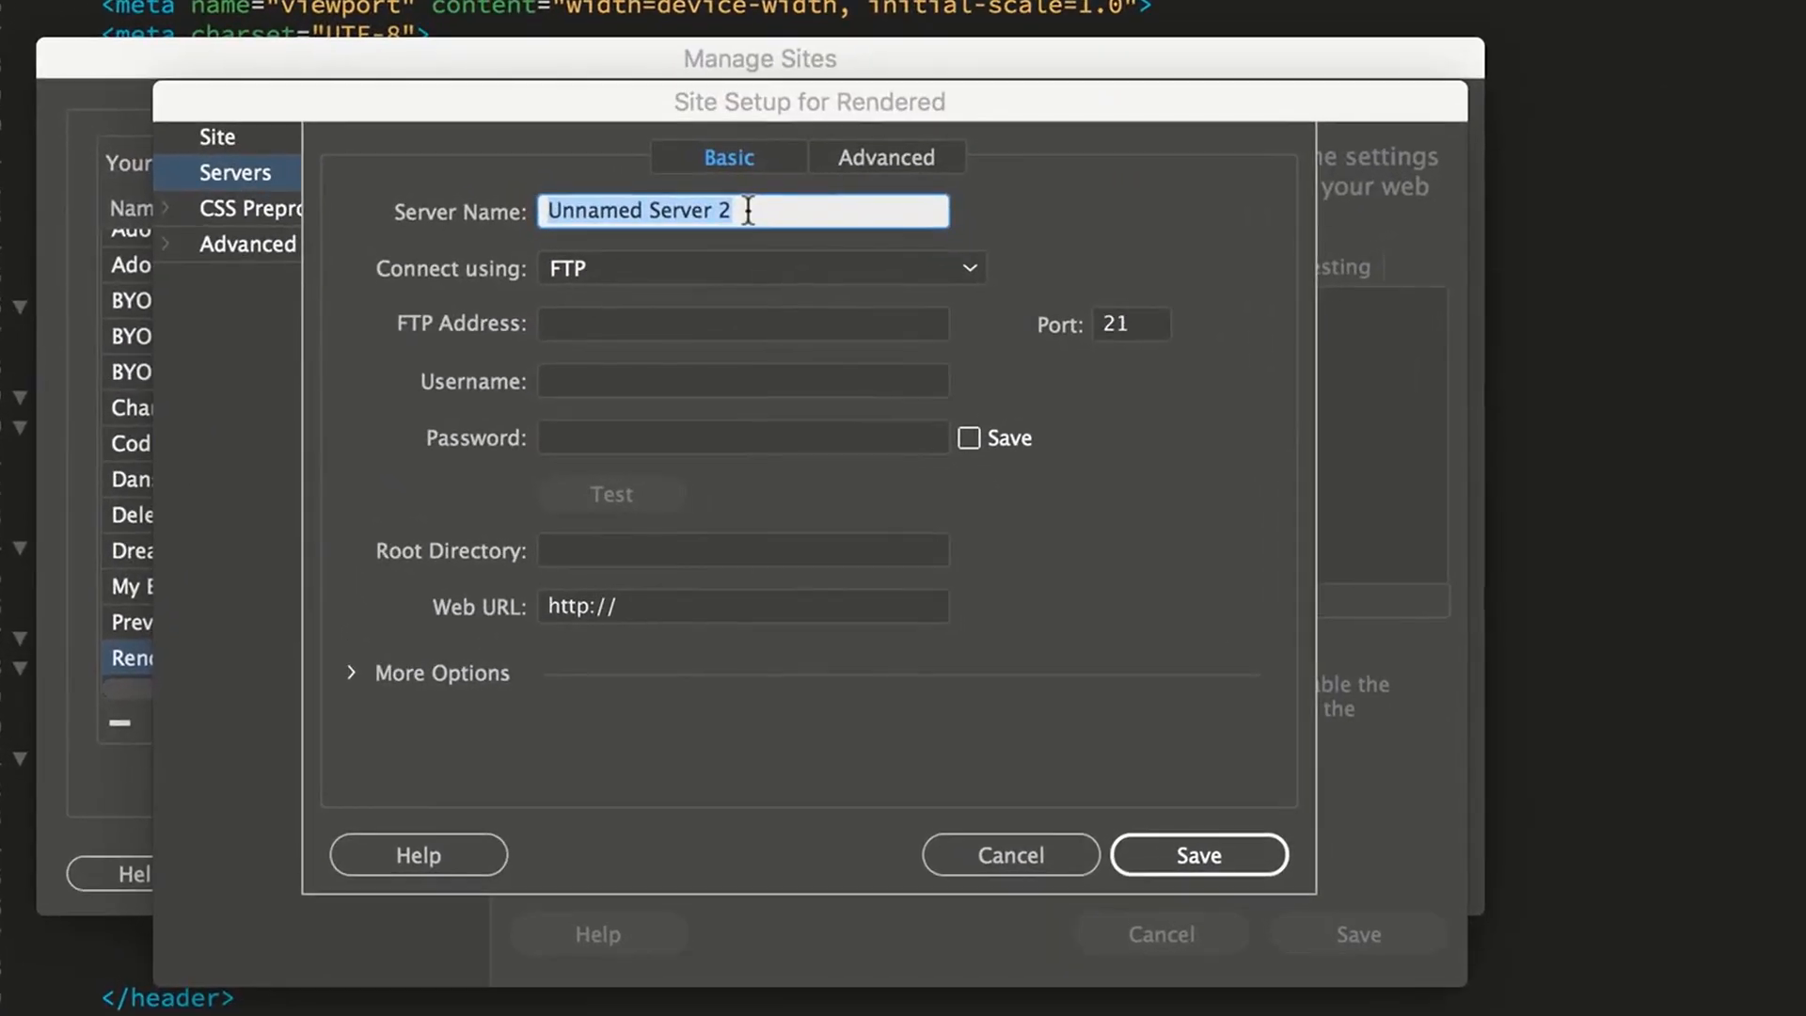
Name the new server Rendered and set its connection type to SFTP.
text(Re)
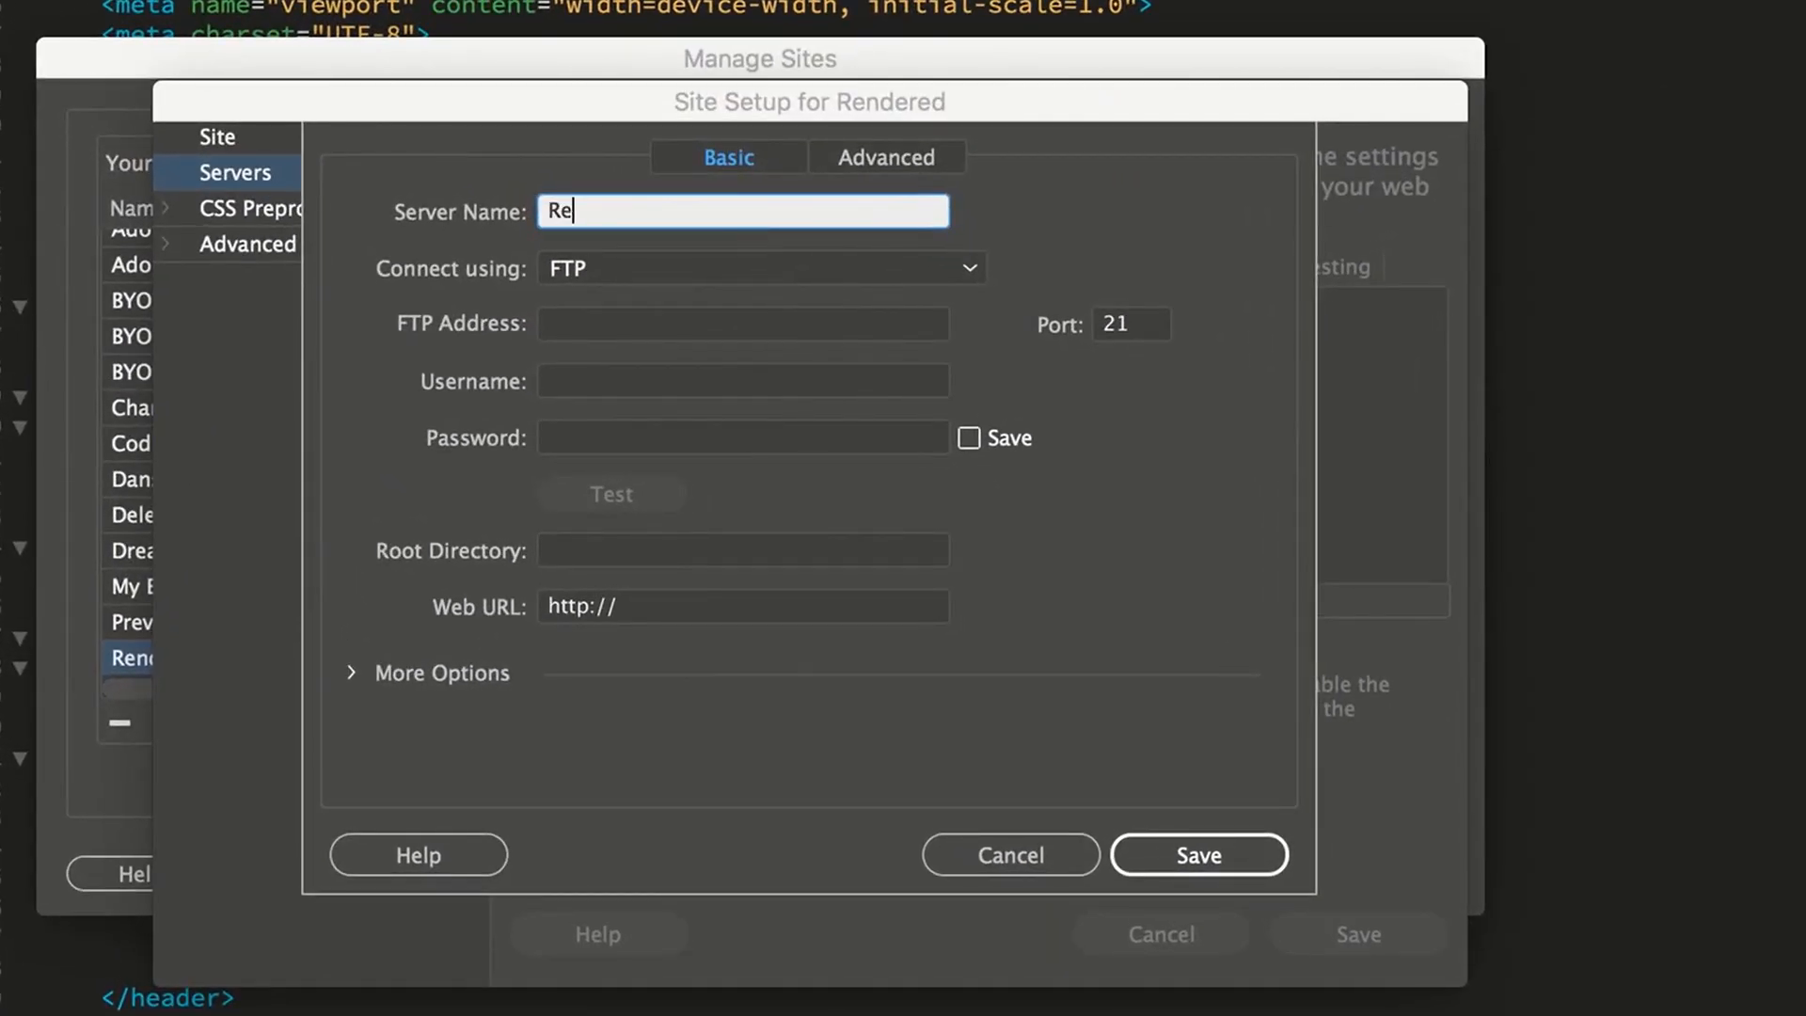
text(ndered)
click(835, 269)
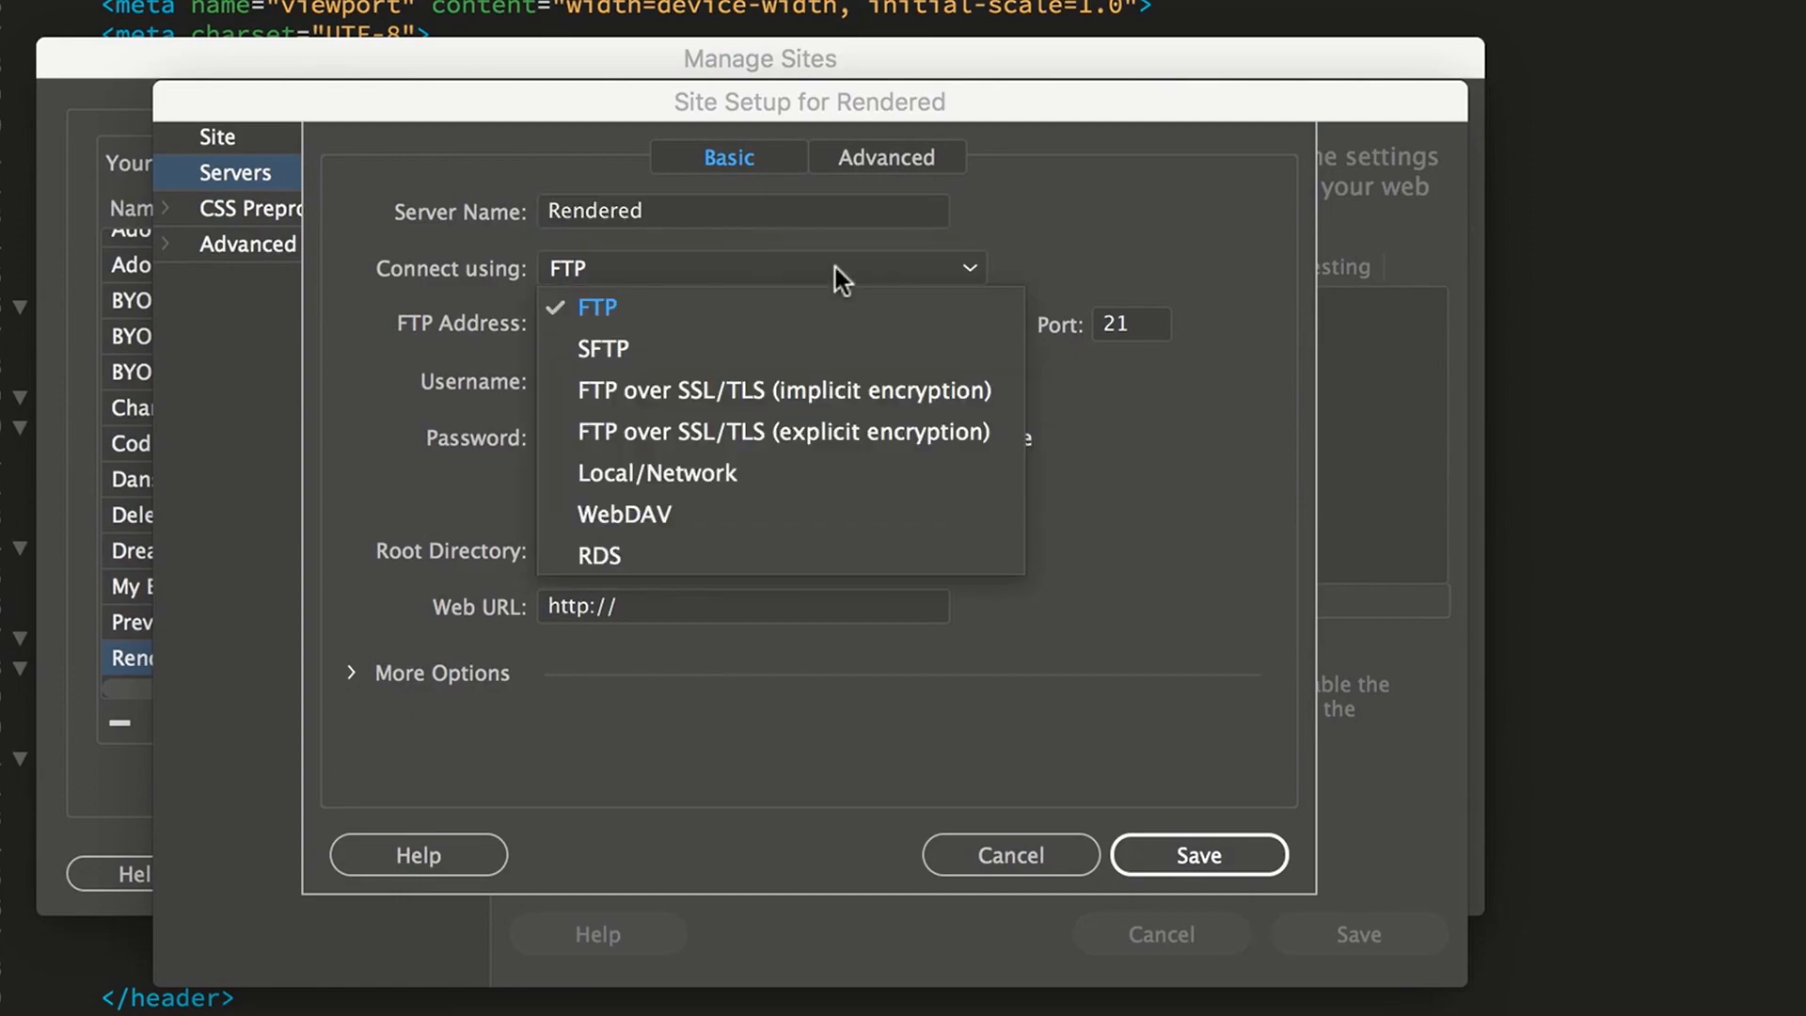
click(730, 342)
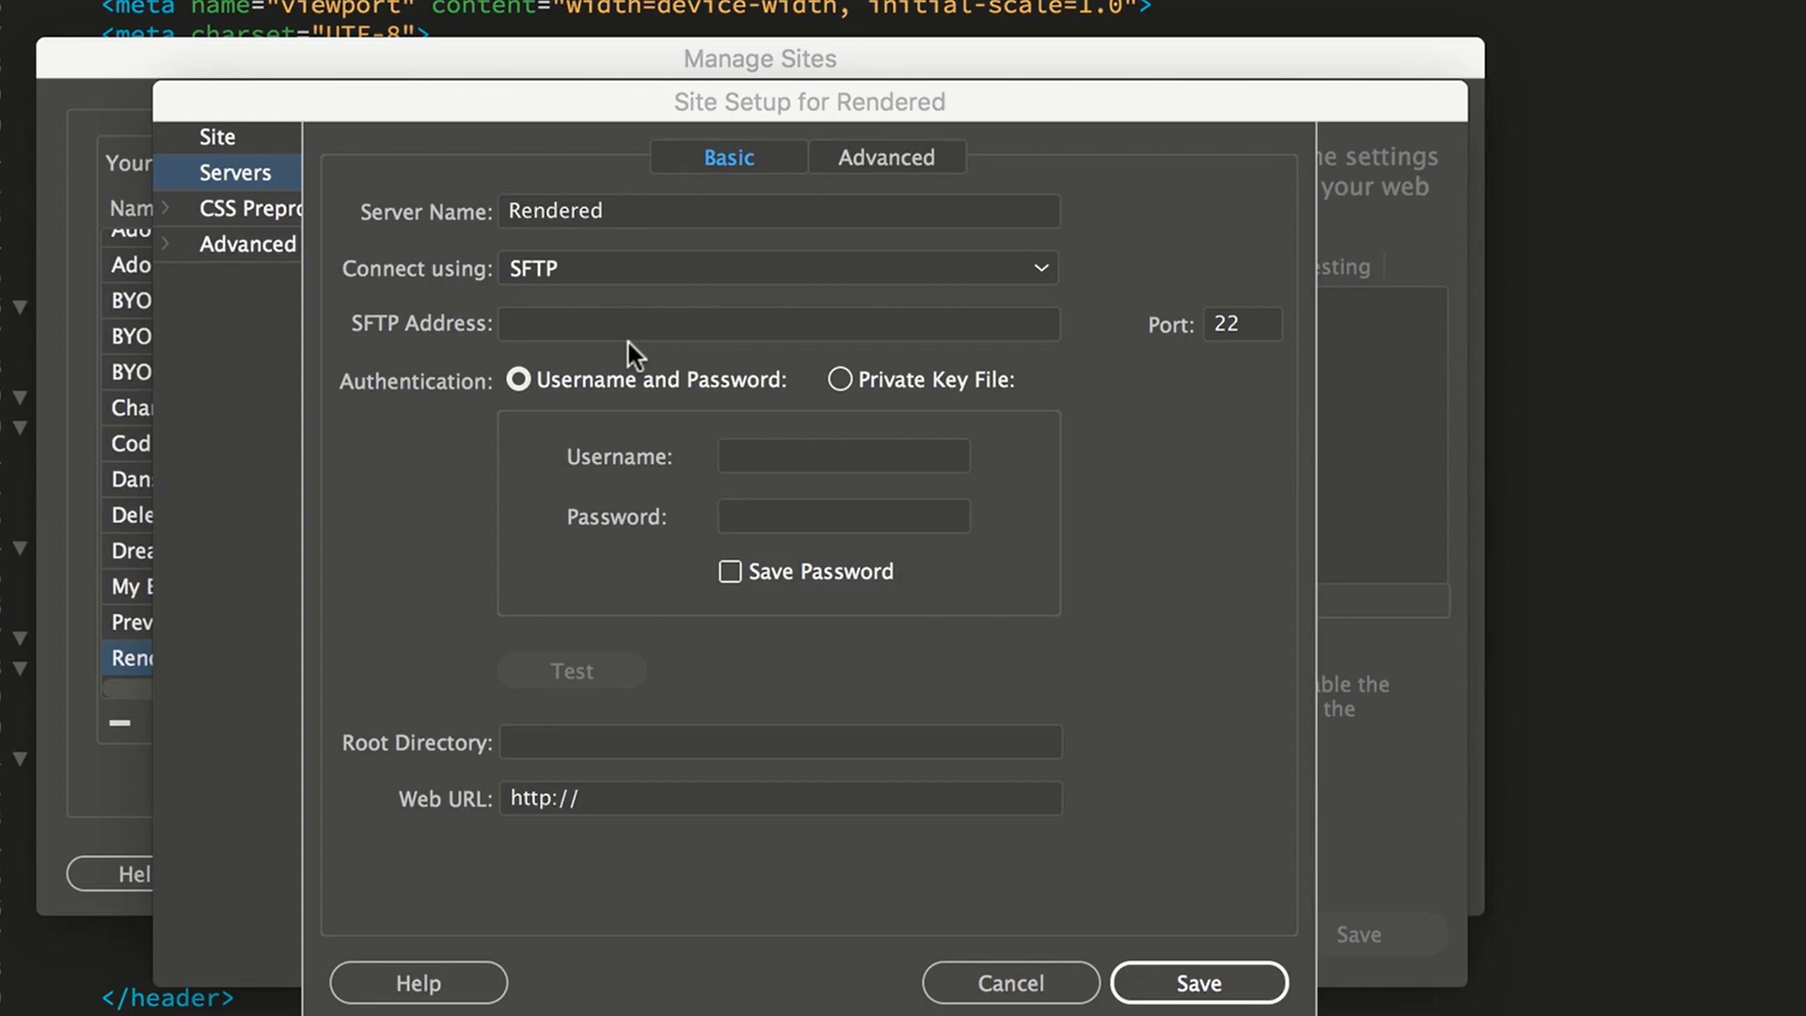
Set the server's SFTP address to sftp.mysite.com.
click(577, 325)
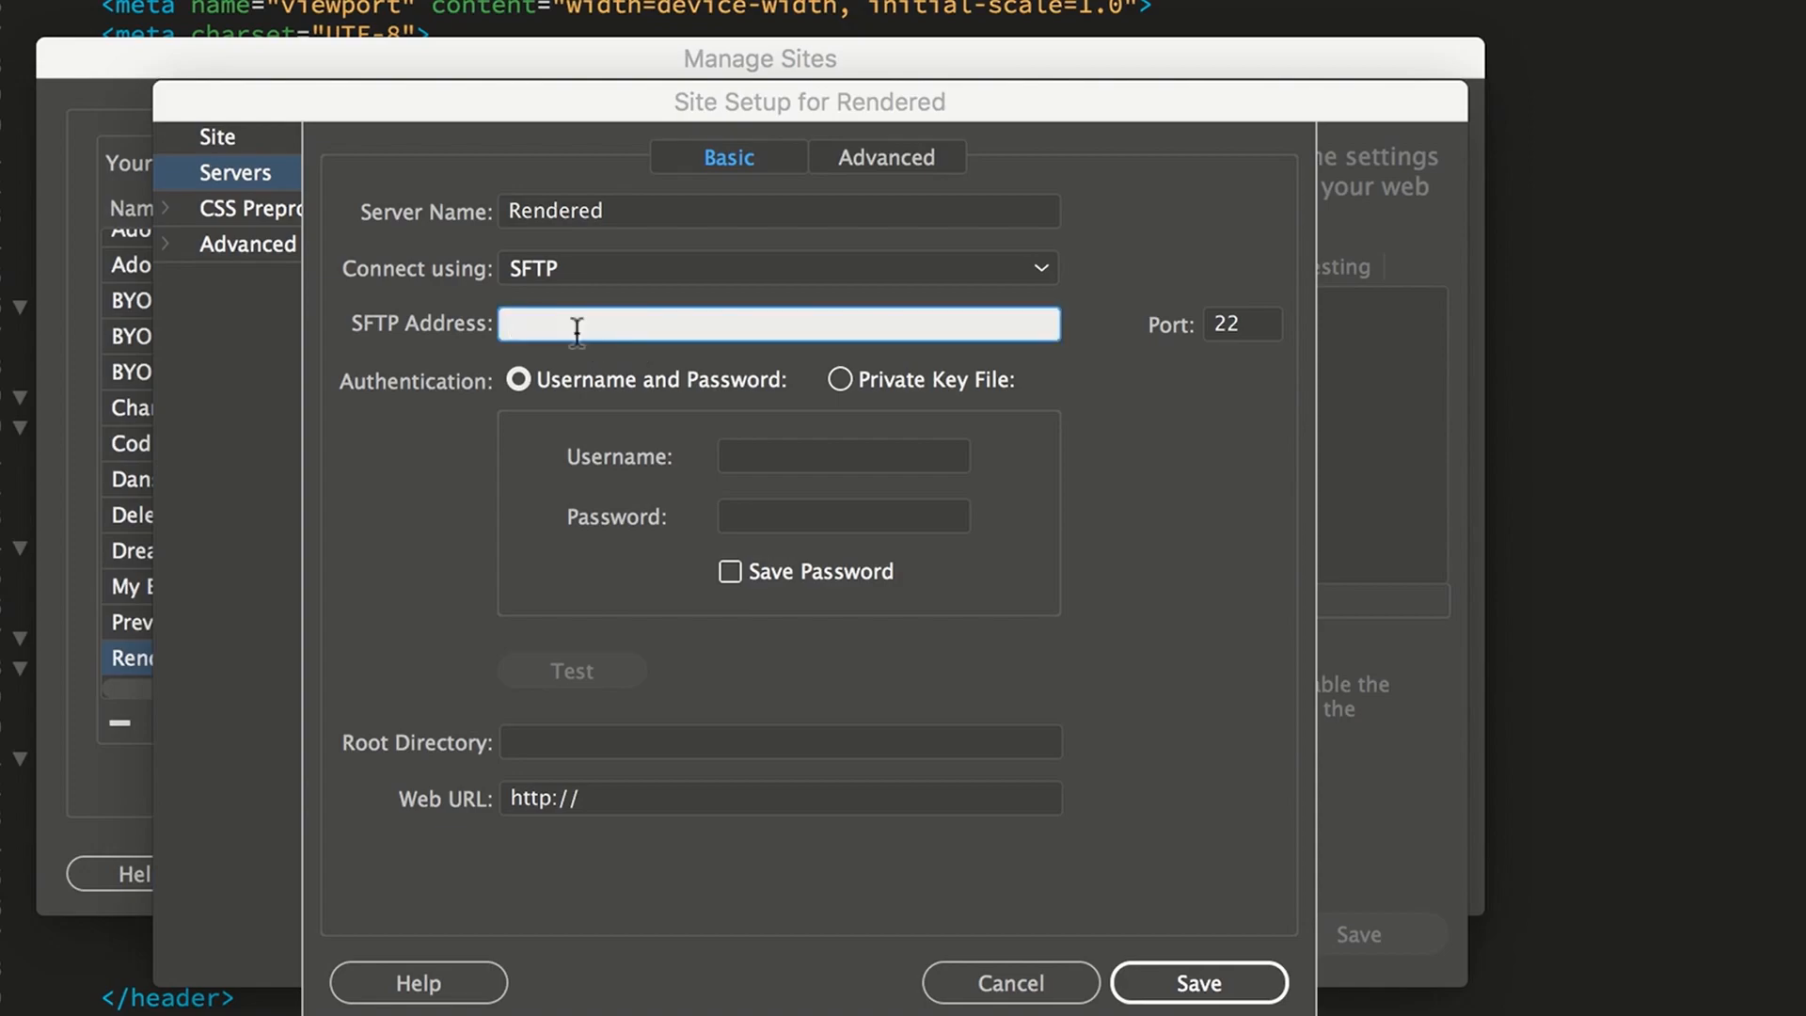
text(mysite.com)
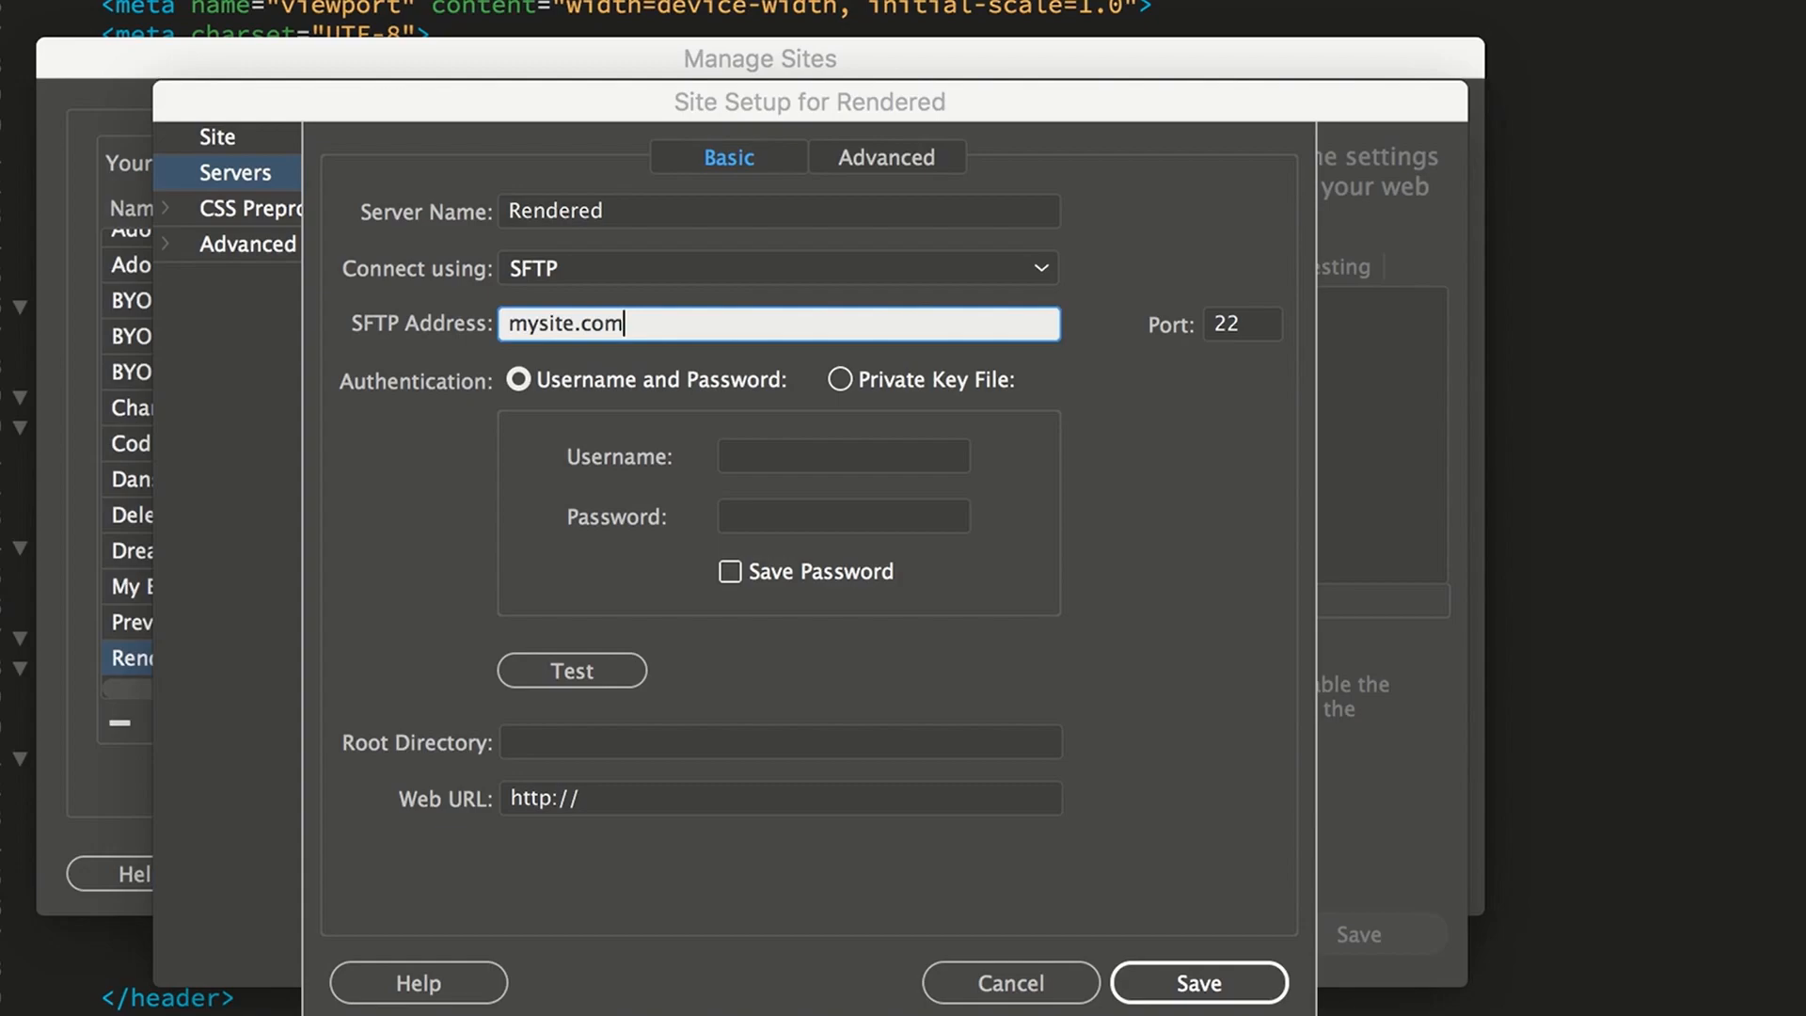
click(509, 324)
text(sf)
text(tp.)
key(Left)
key(Left)
key(Left)
key(Left)
key(BackSpace)
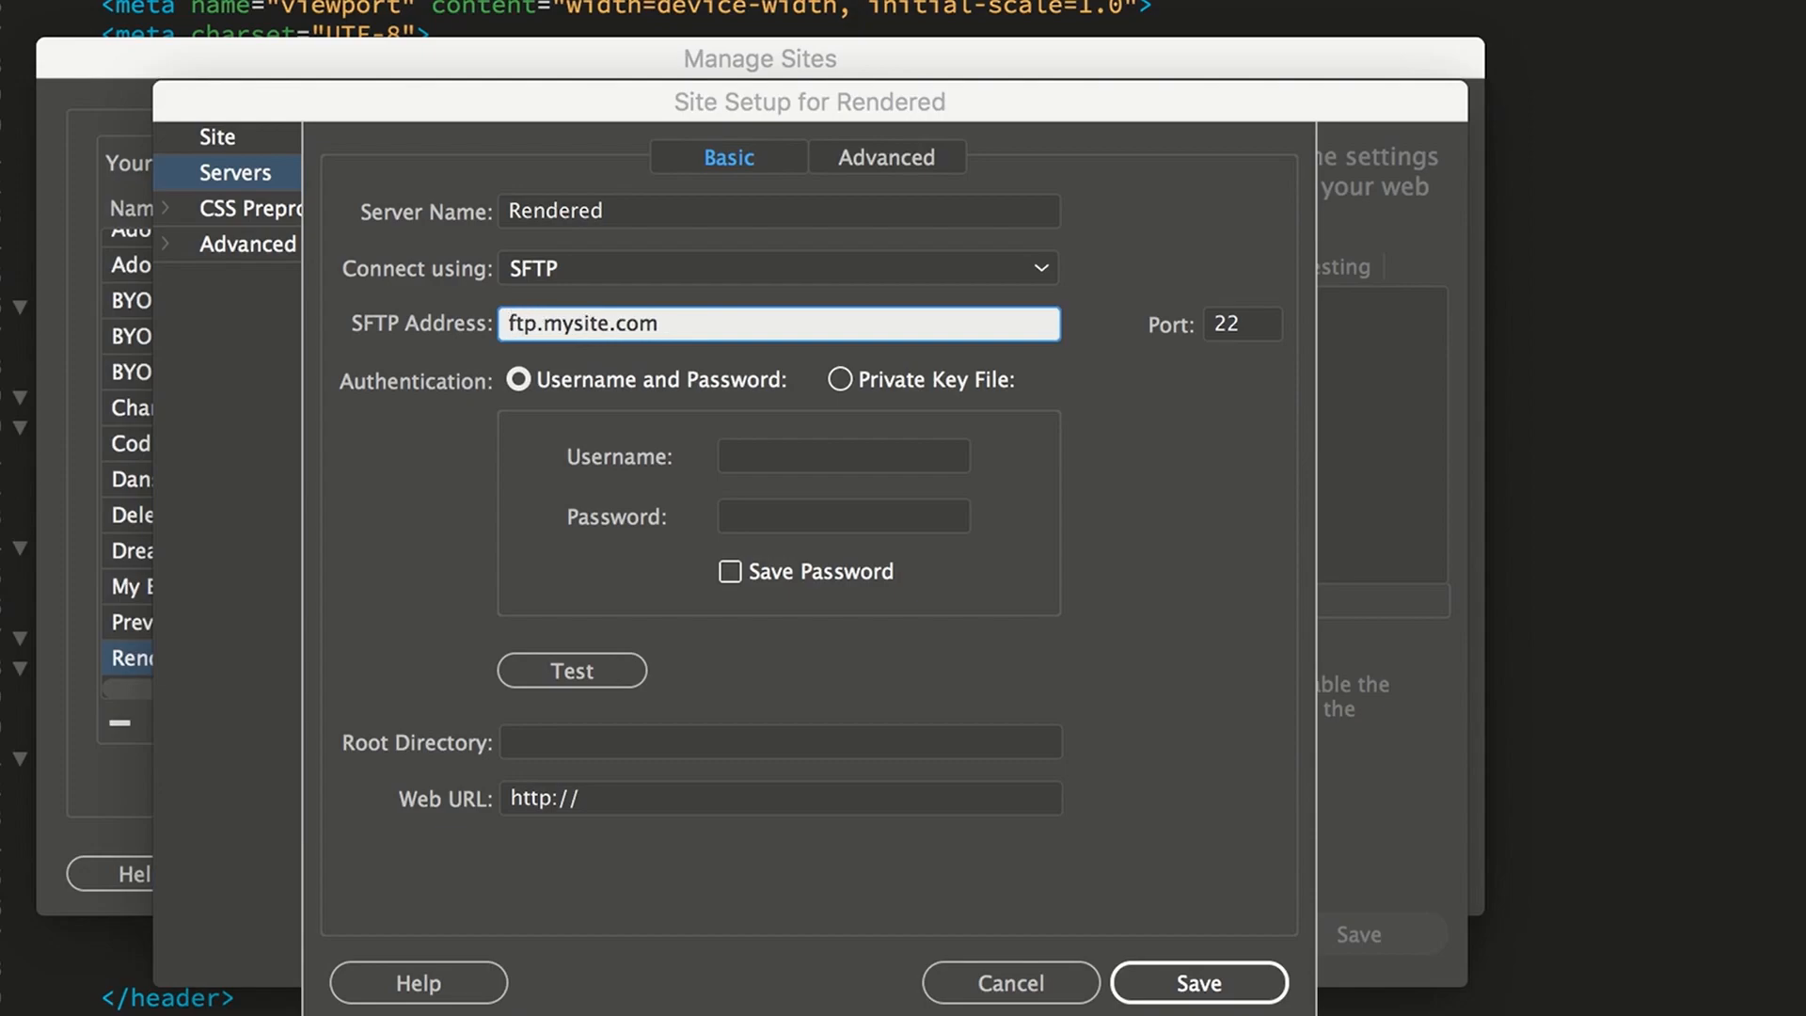
text(s)
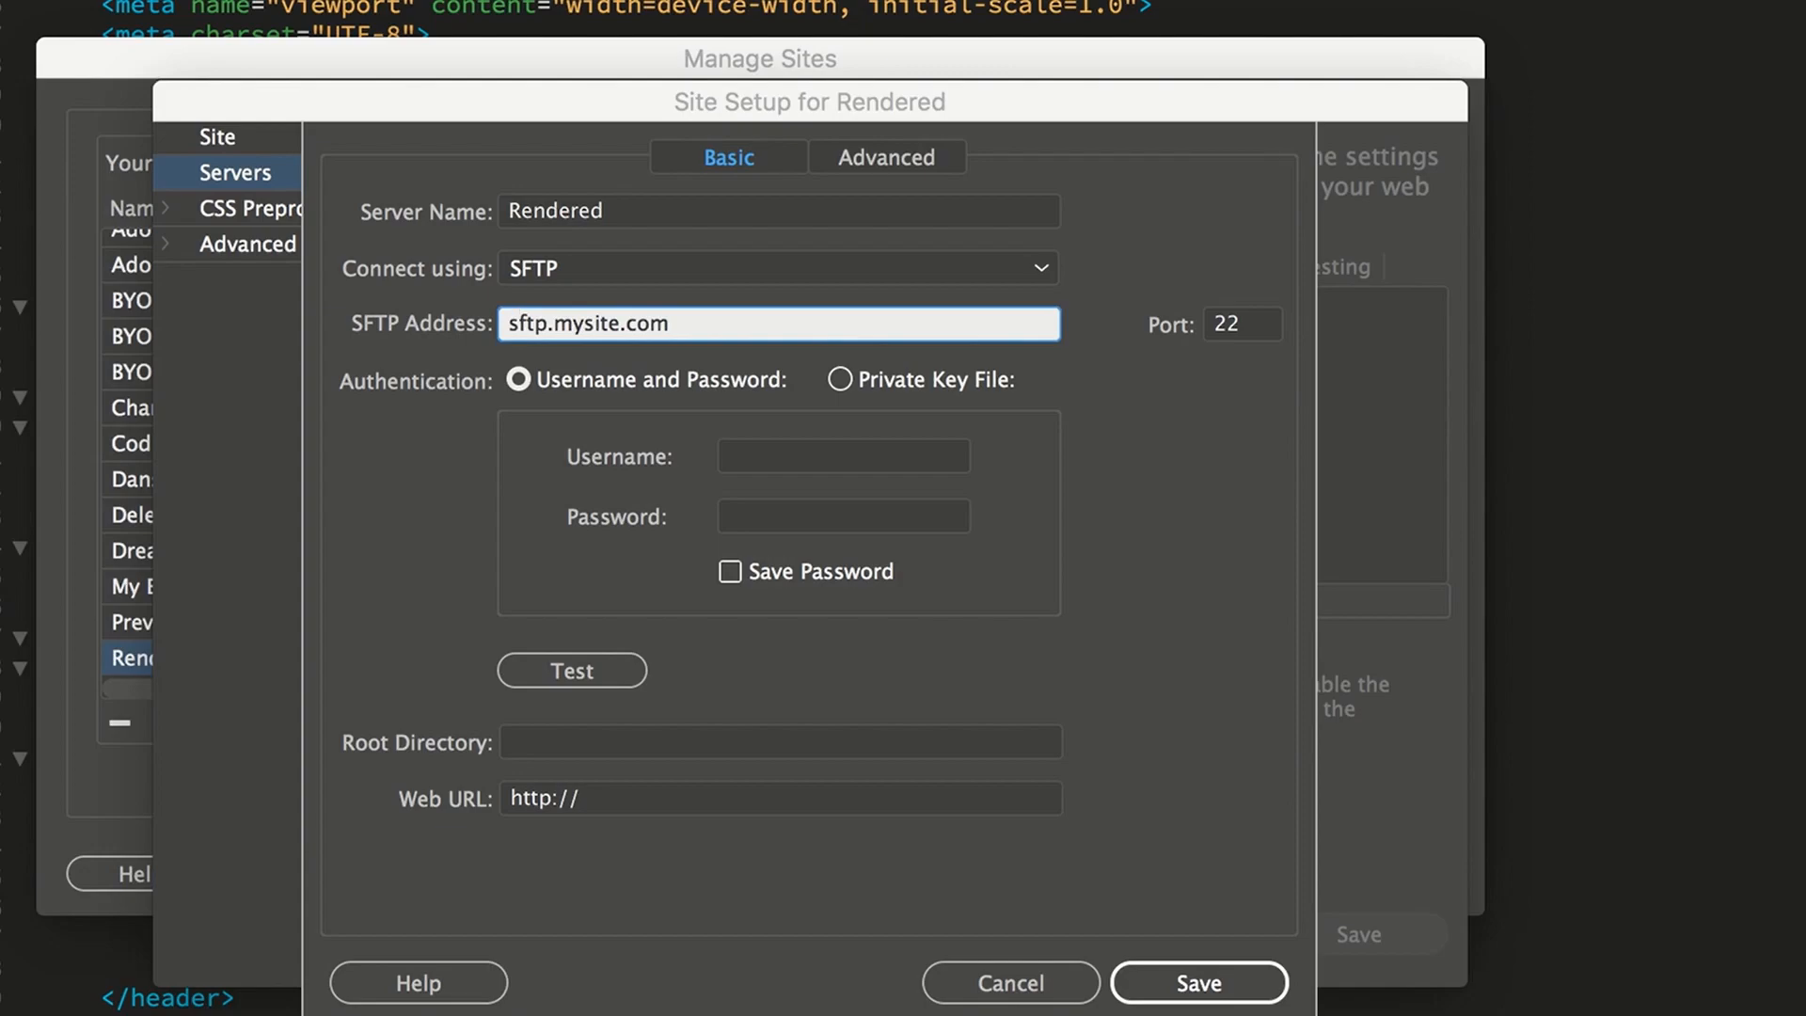
Enter the account username and password for the SFTP server.
key(Tab)
text(myusername)
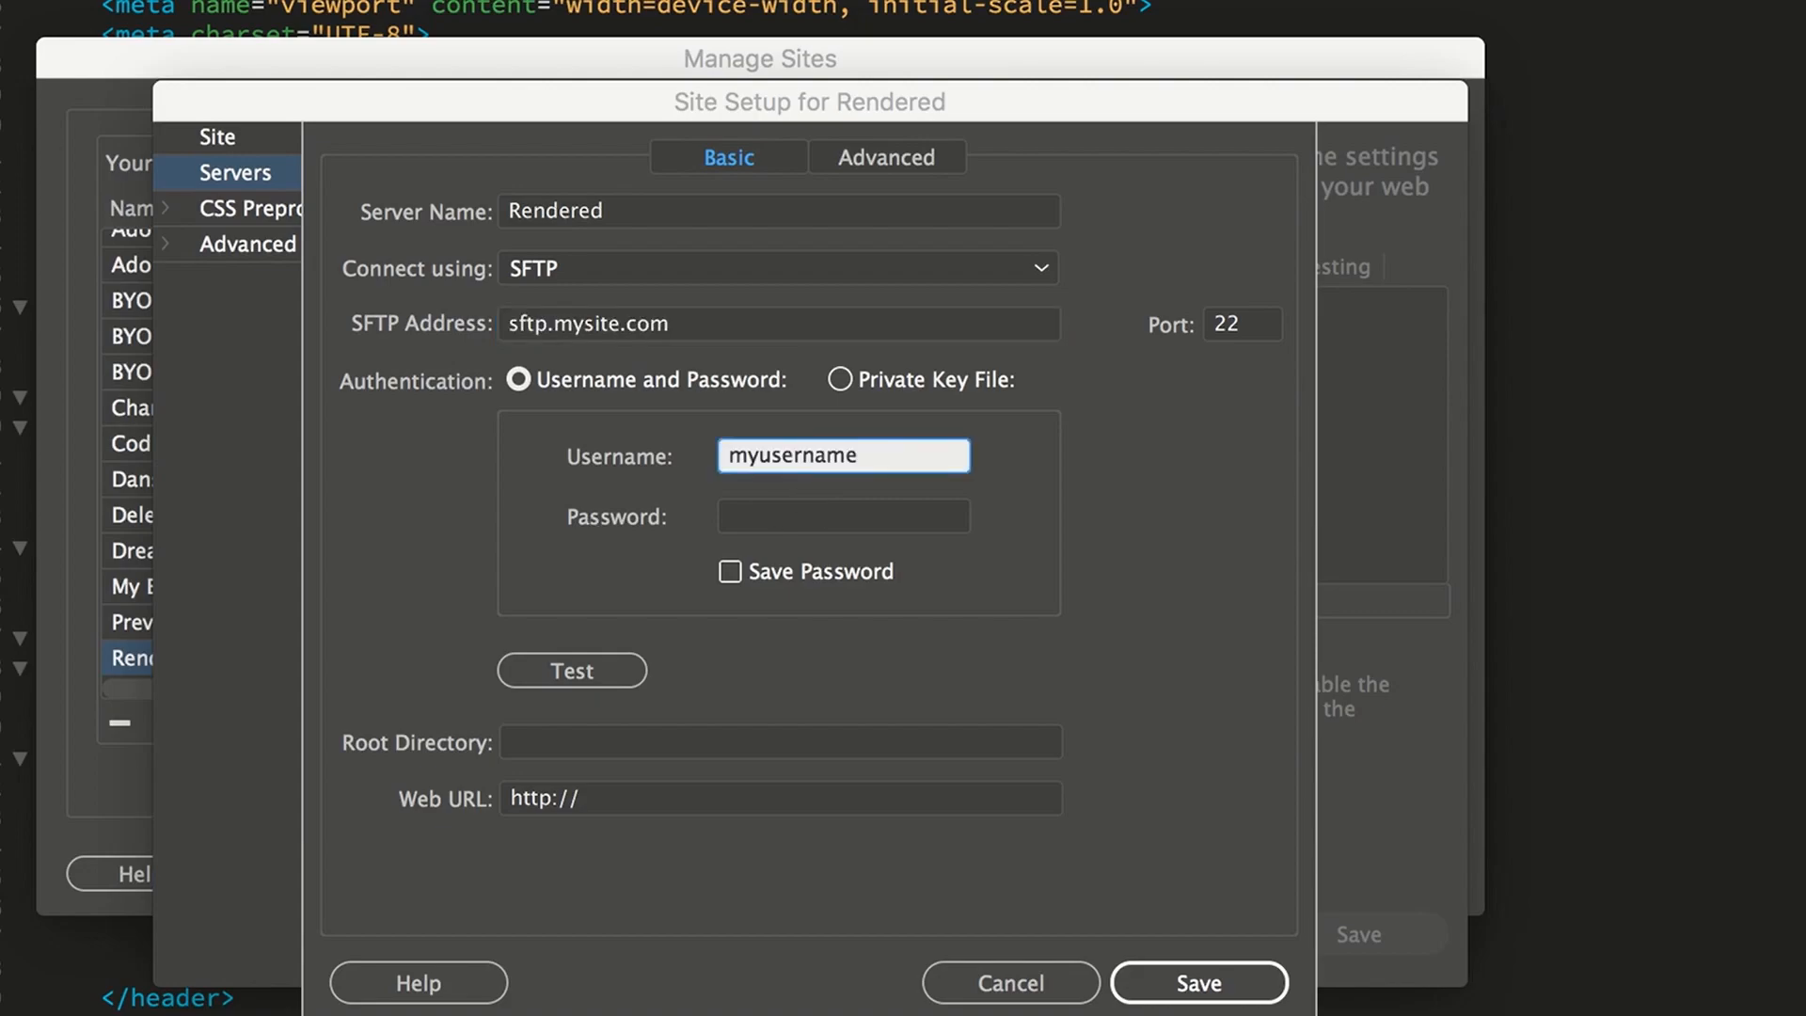
key(Tab)
text(•••••••)
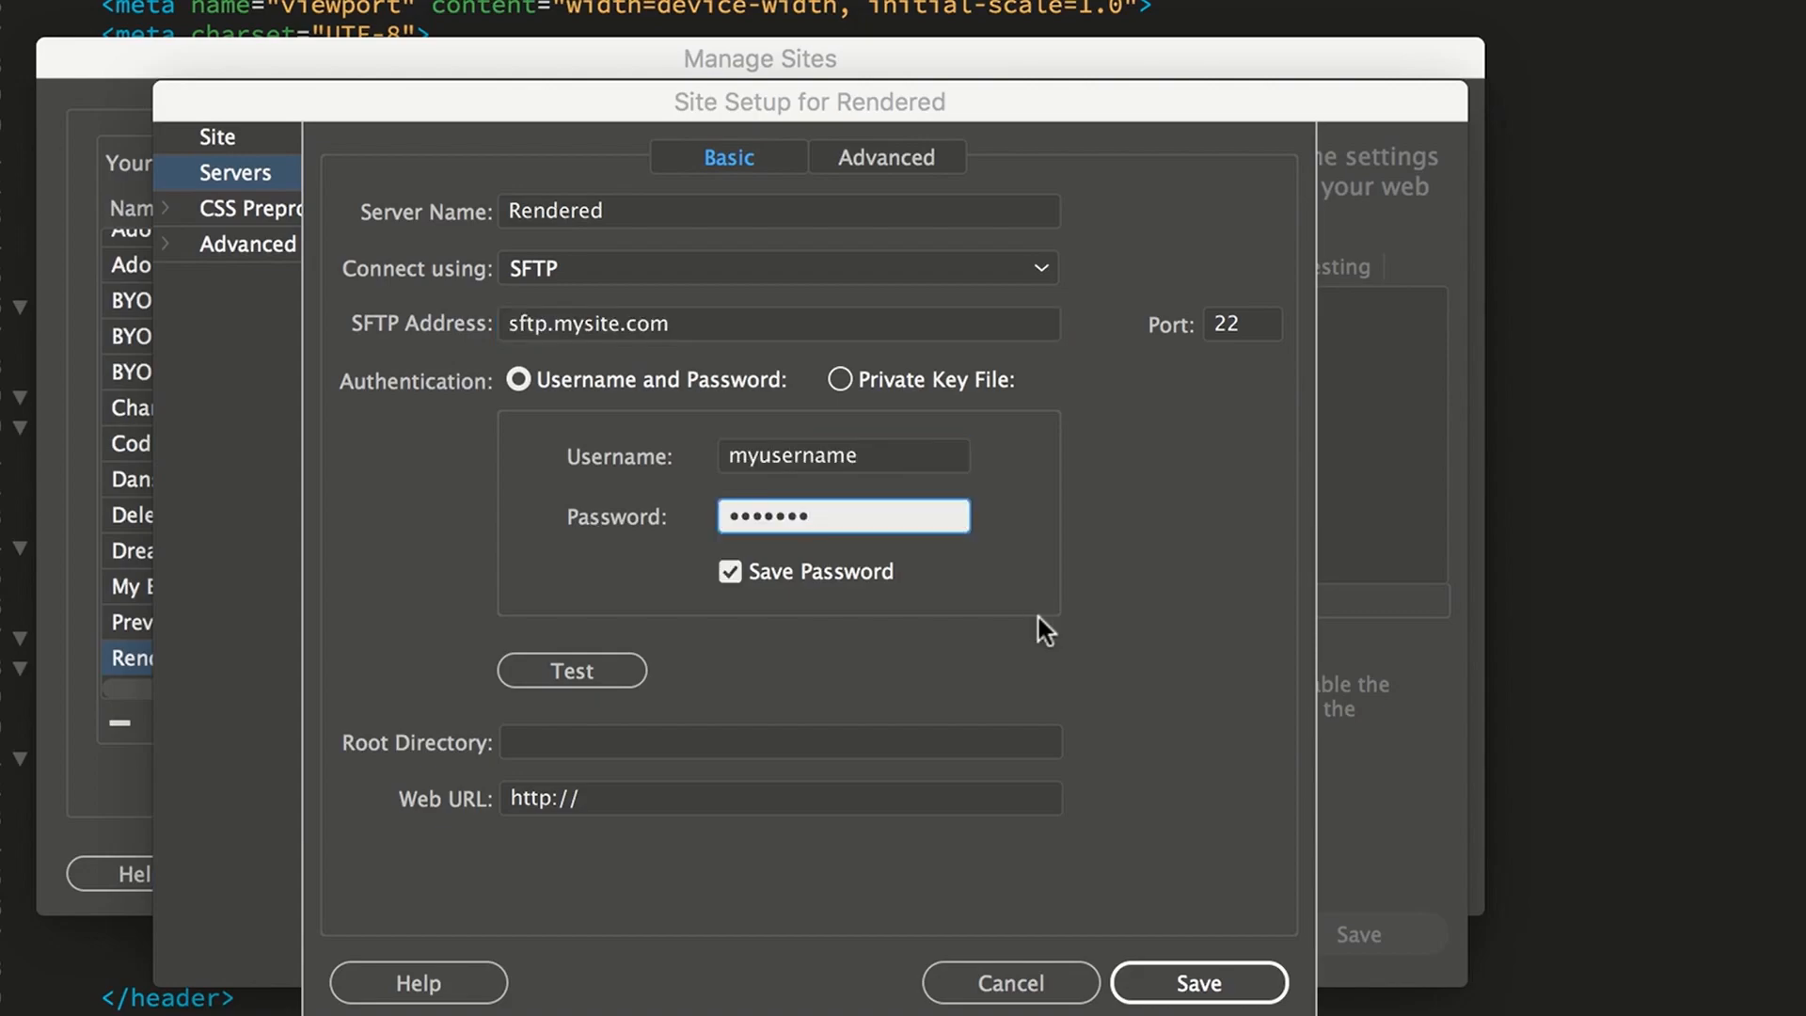
Test the connection to the SFTP server and dismiss the resulting message.
click(589, 669)
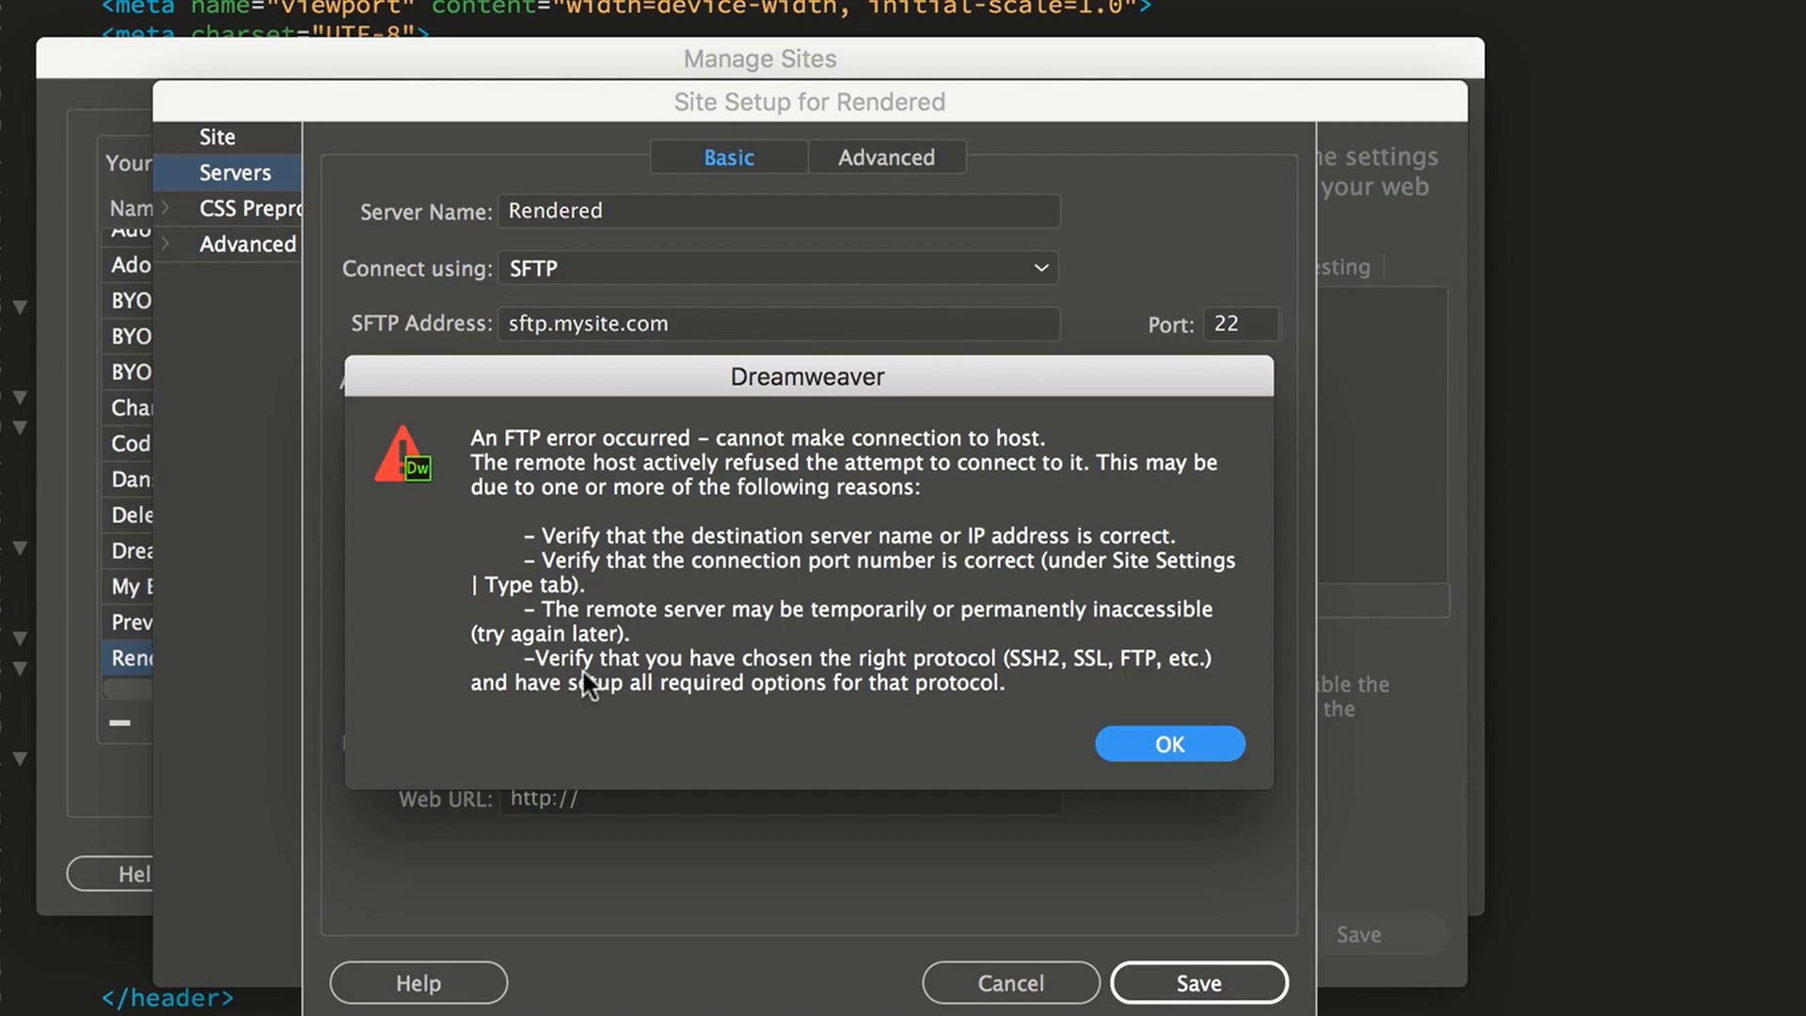
click(1102, 748)
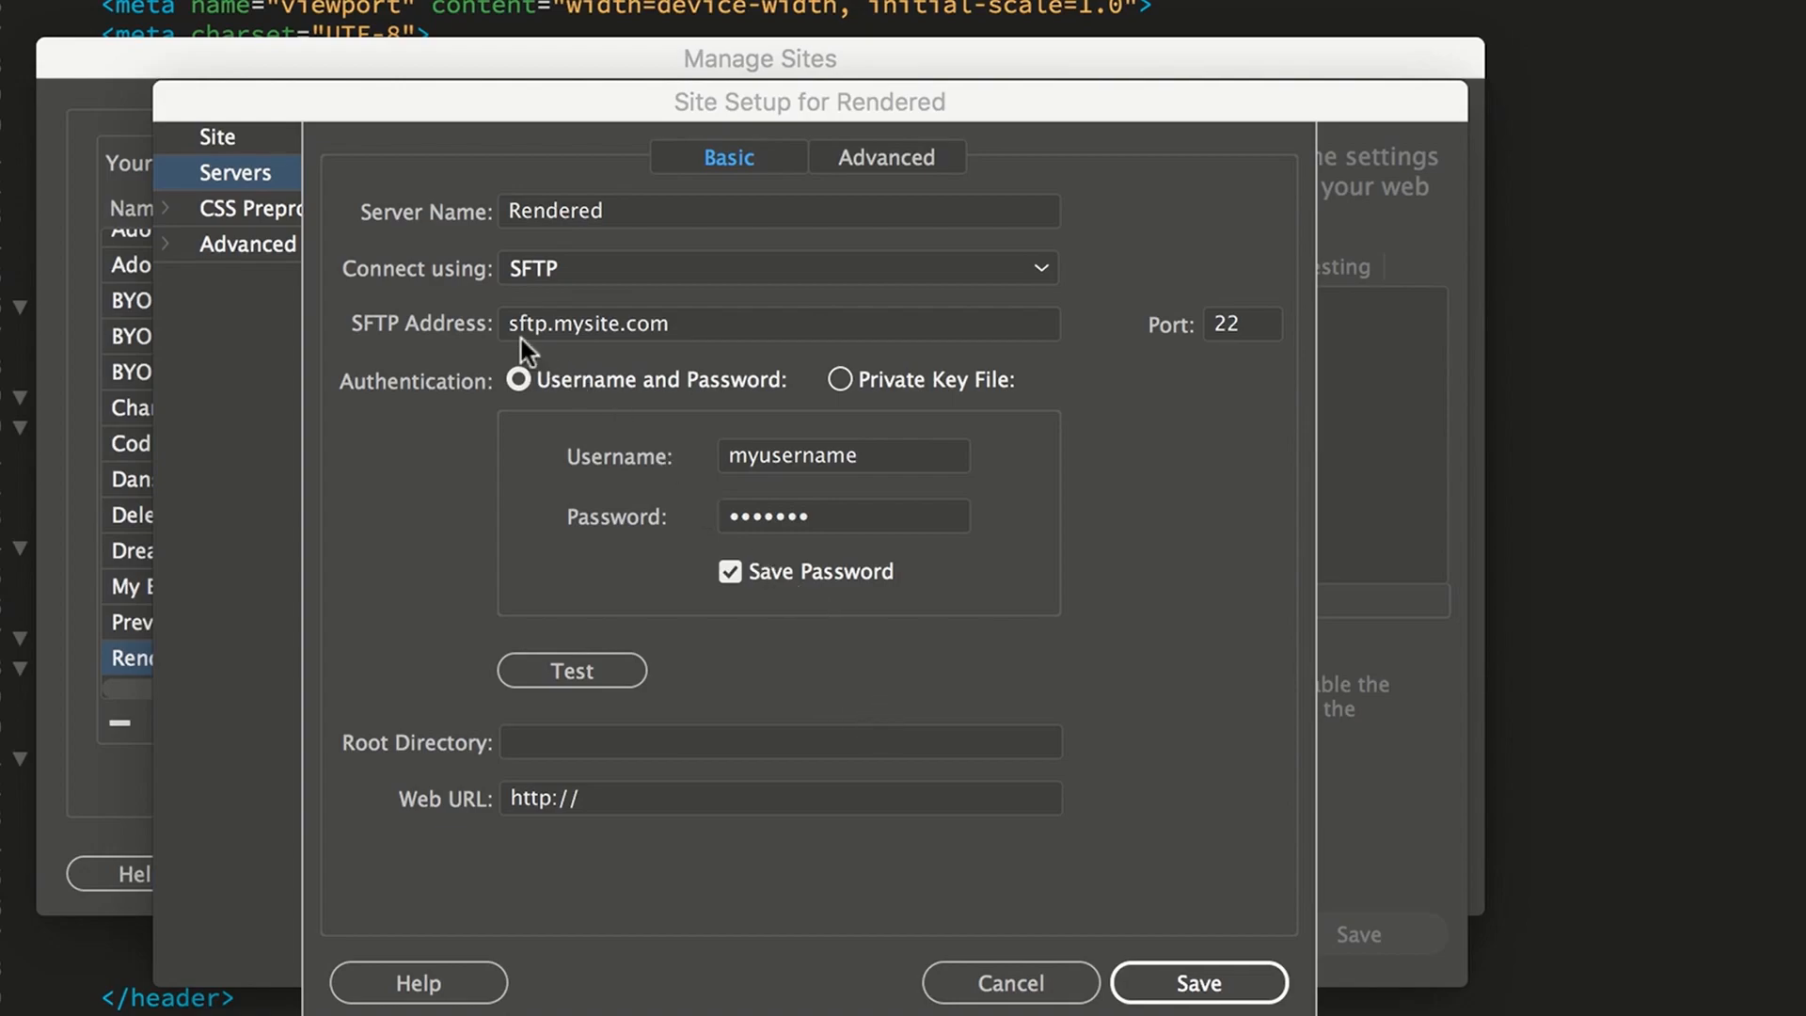
Try public_html as the server's root directory.
drag(555, 325, 451, 333)
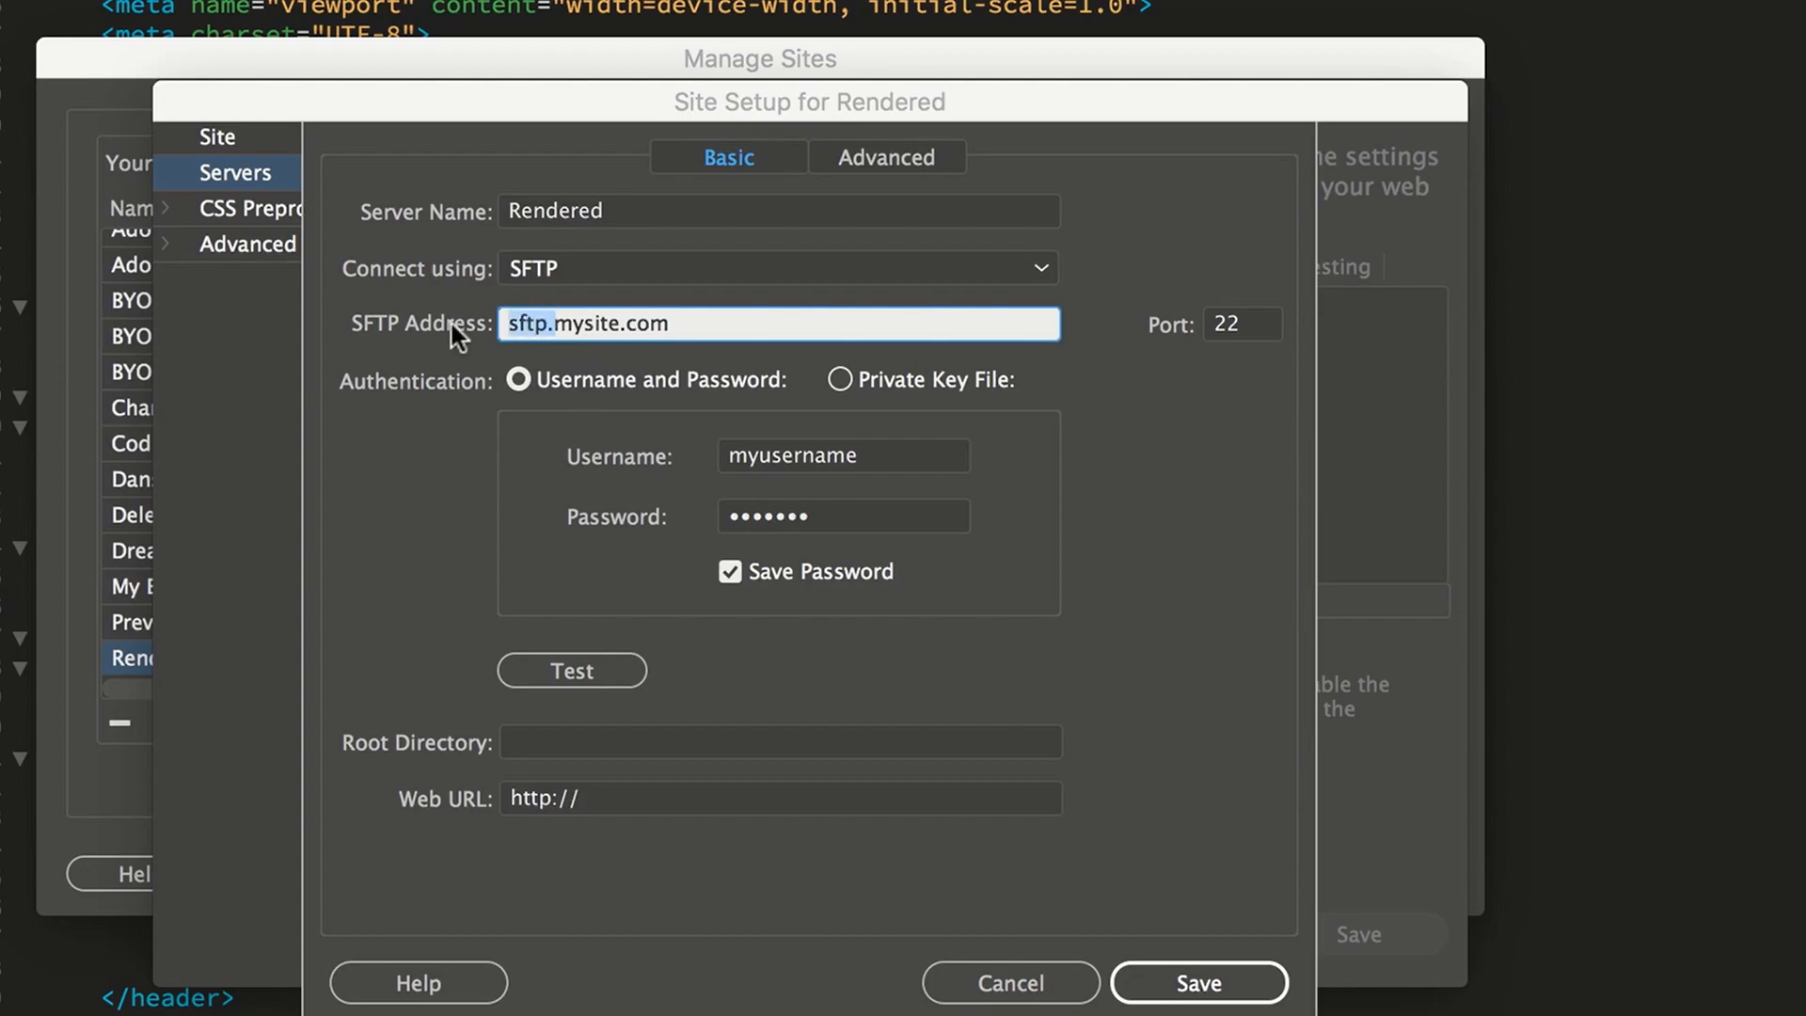
click(560, 740)
text(public_html)
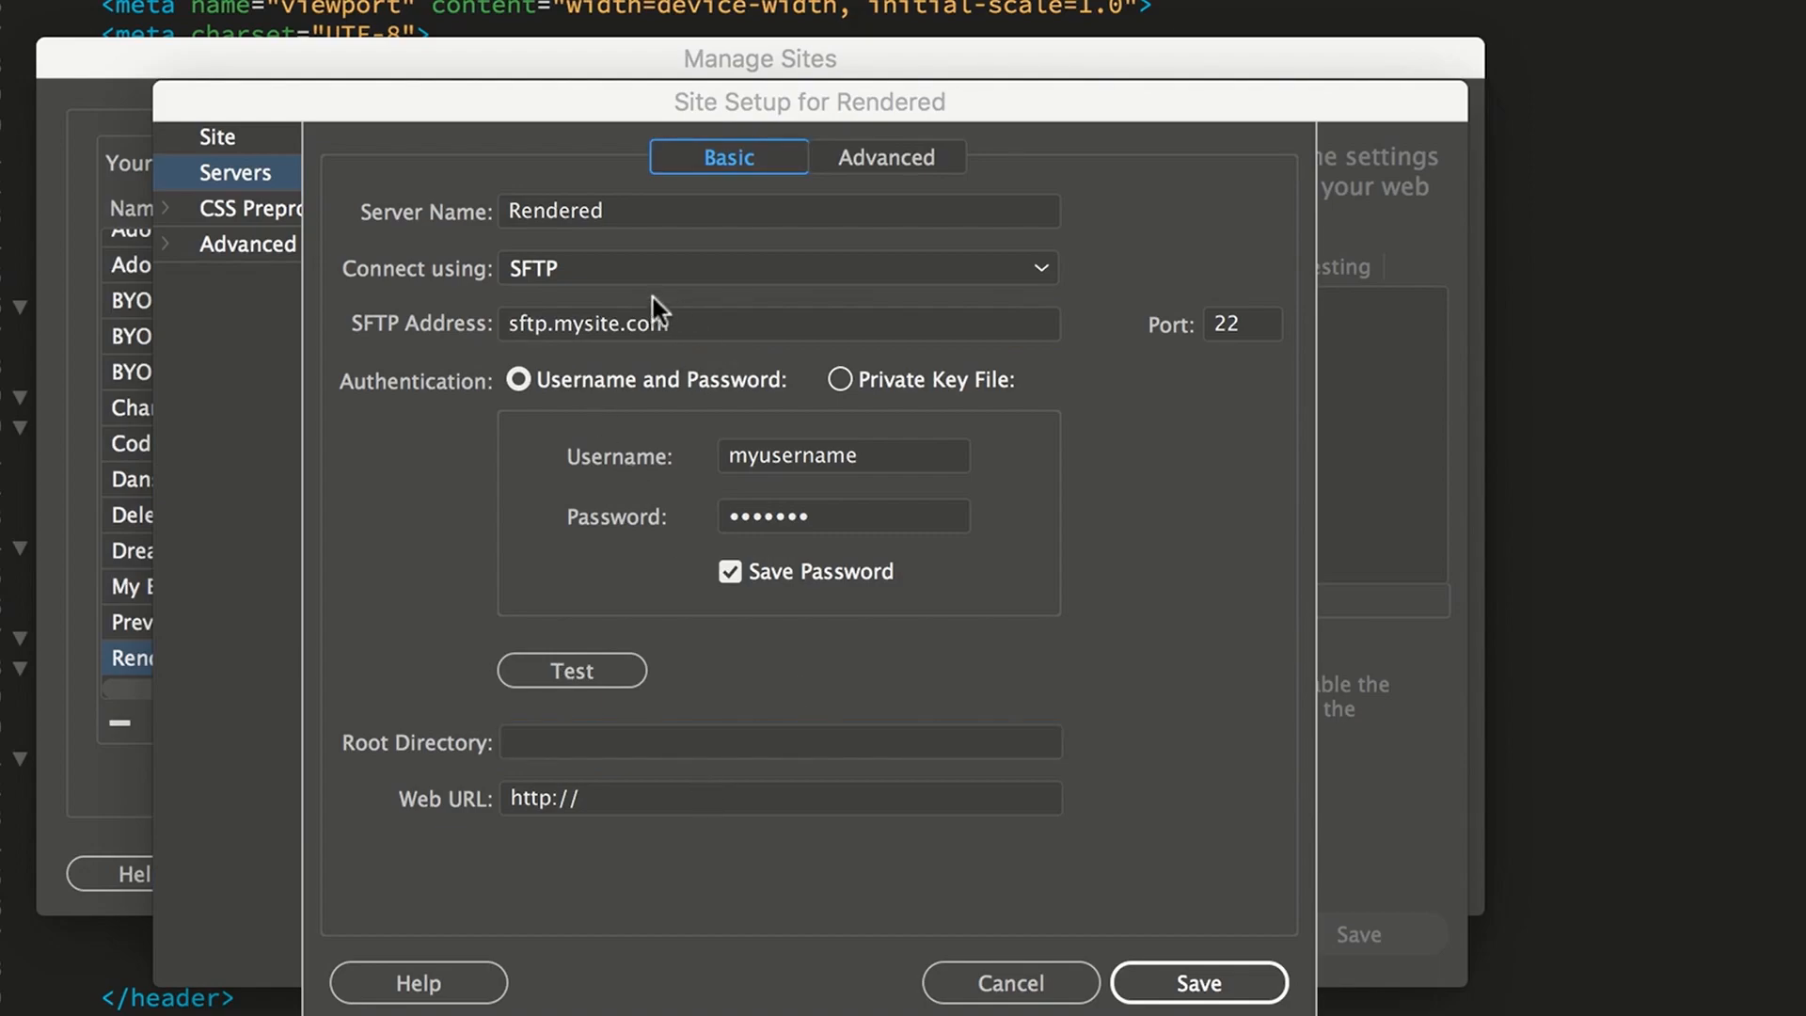
click(918, 461)
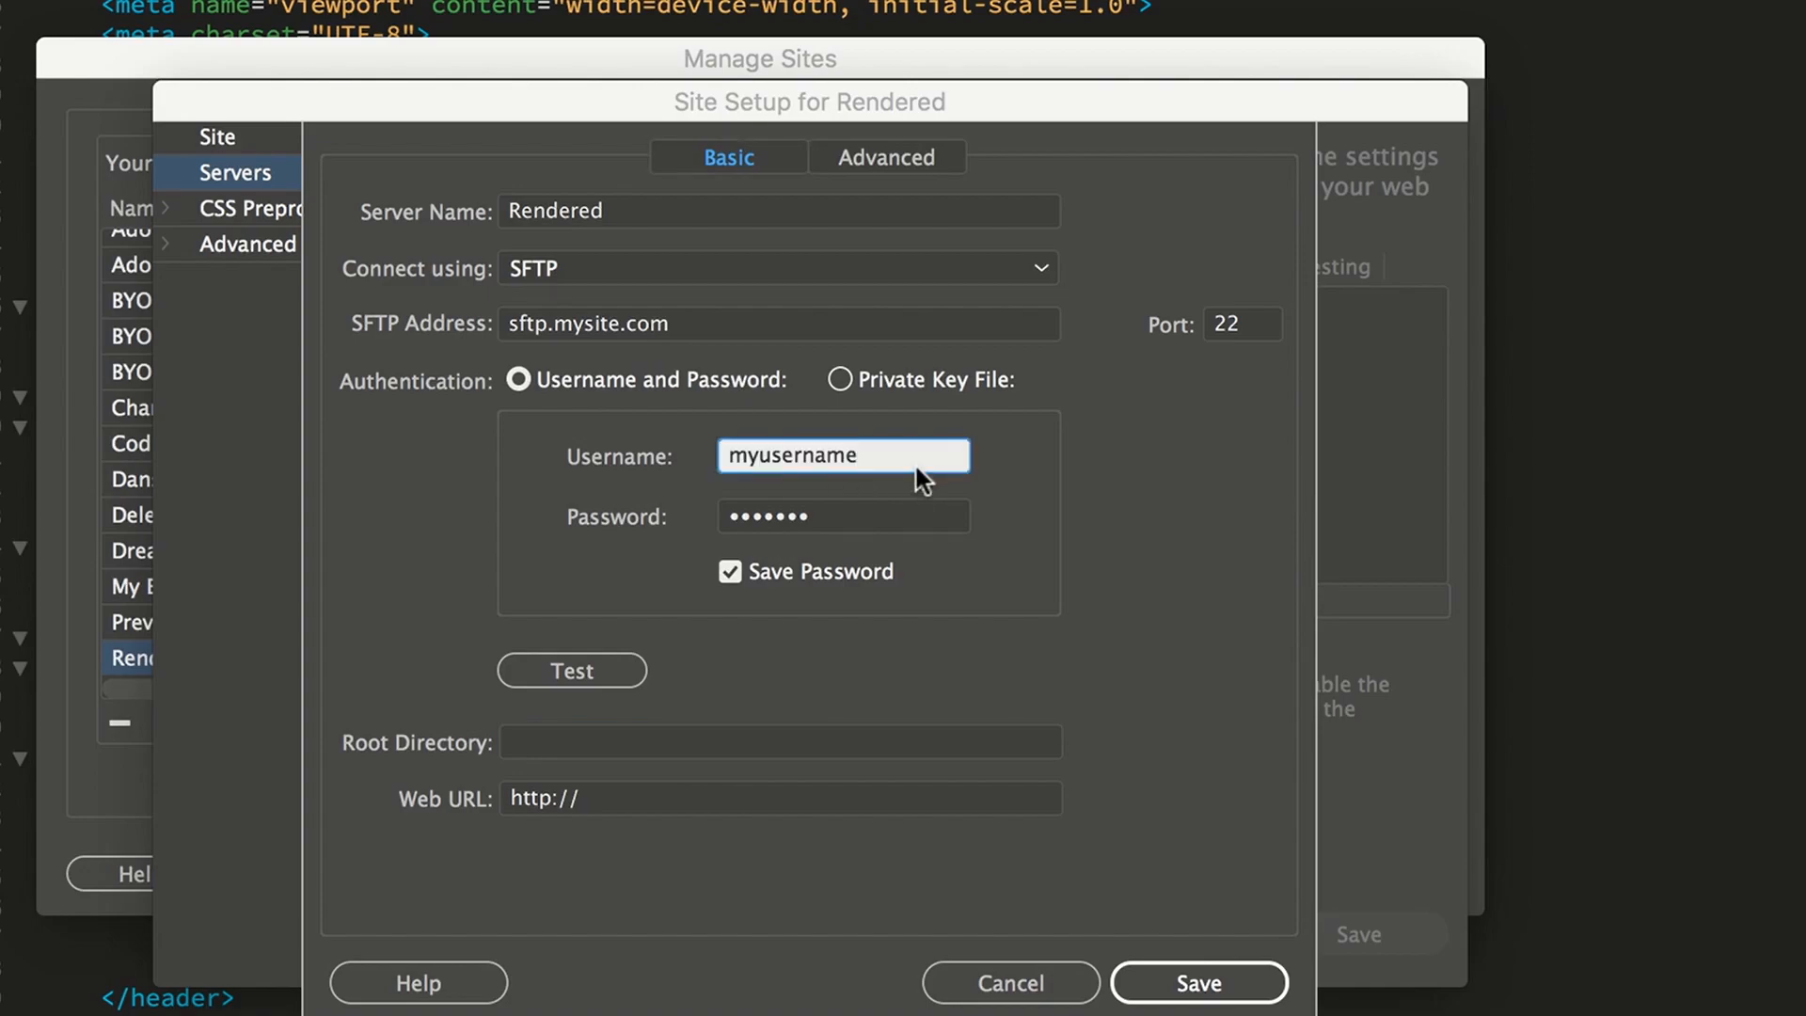
text(@m)
text(ysite.com)
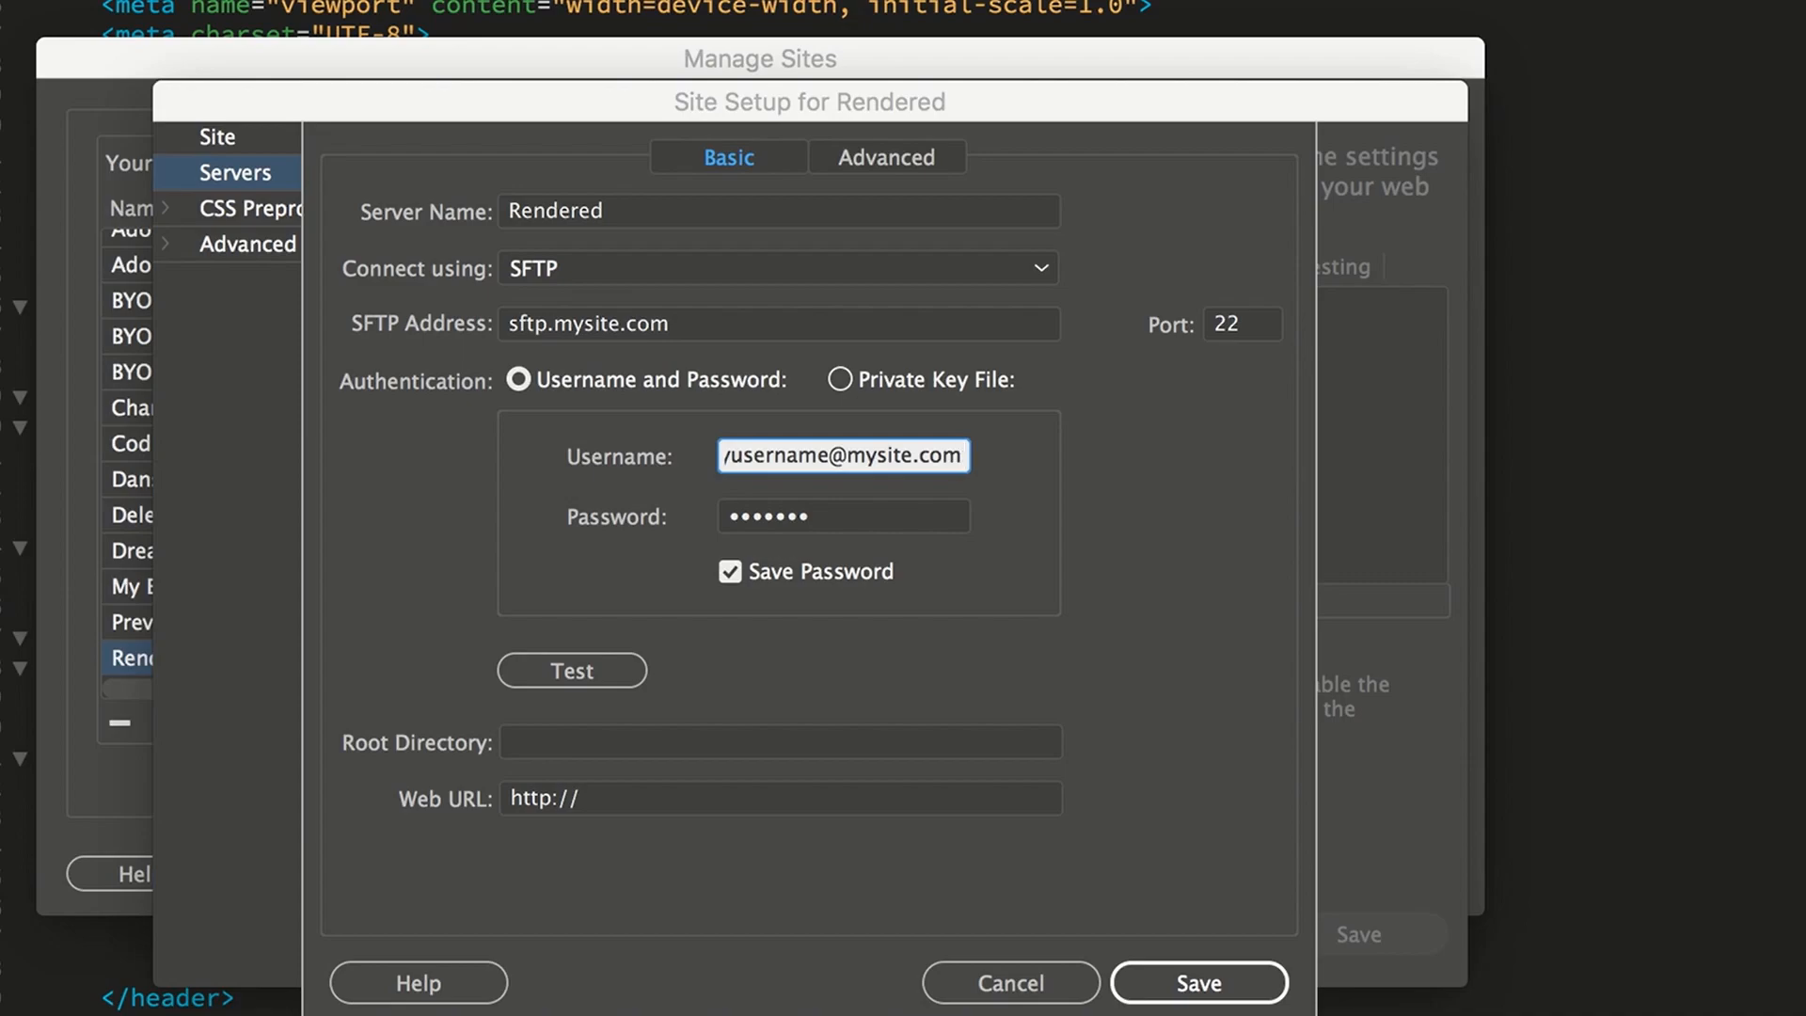
key(Return)
click(1350, 935)
click(1351, 873)
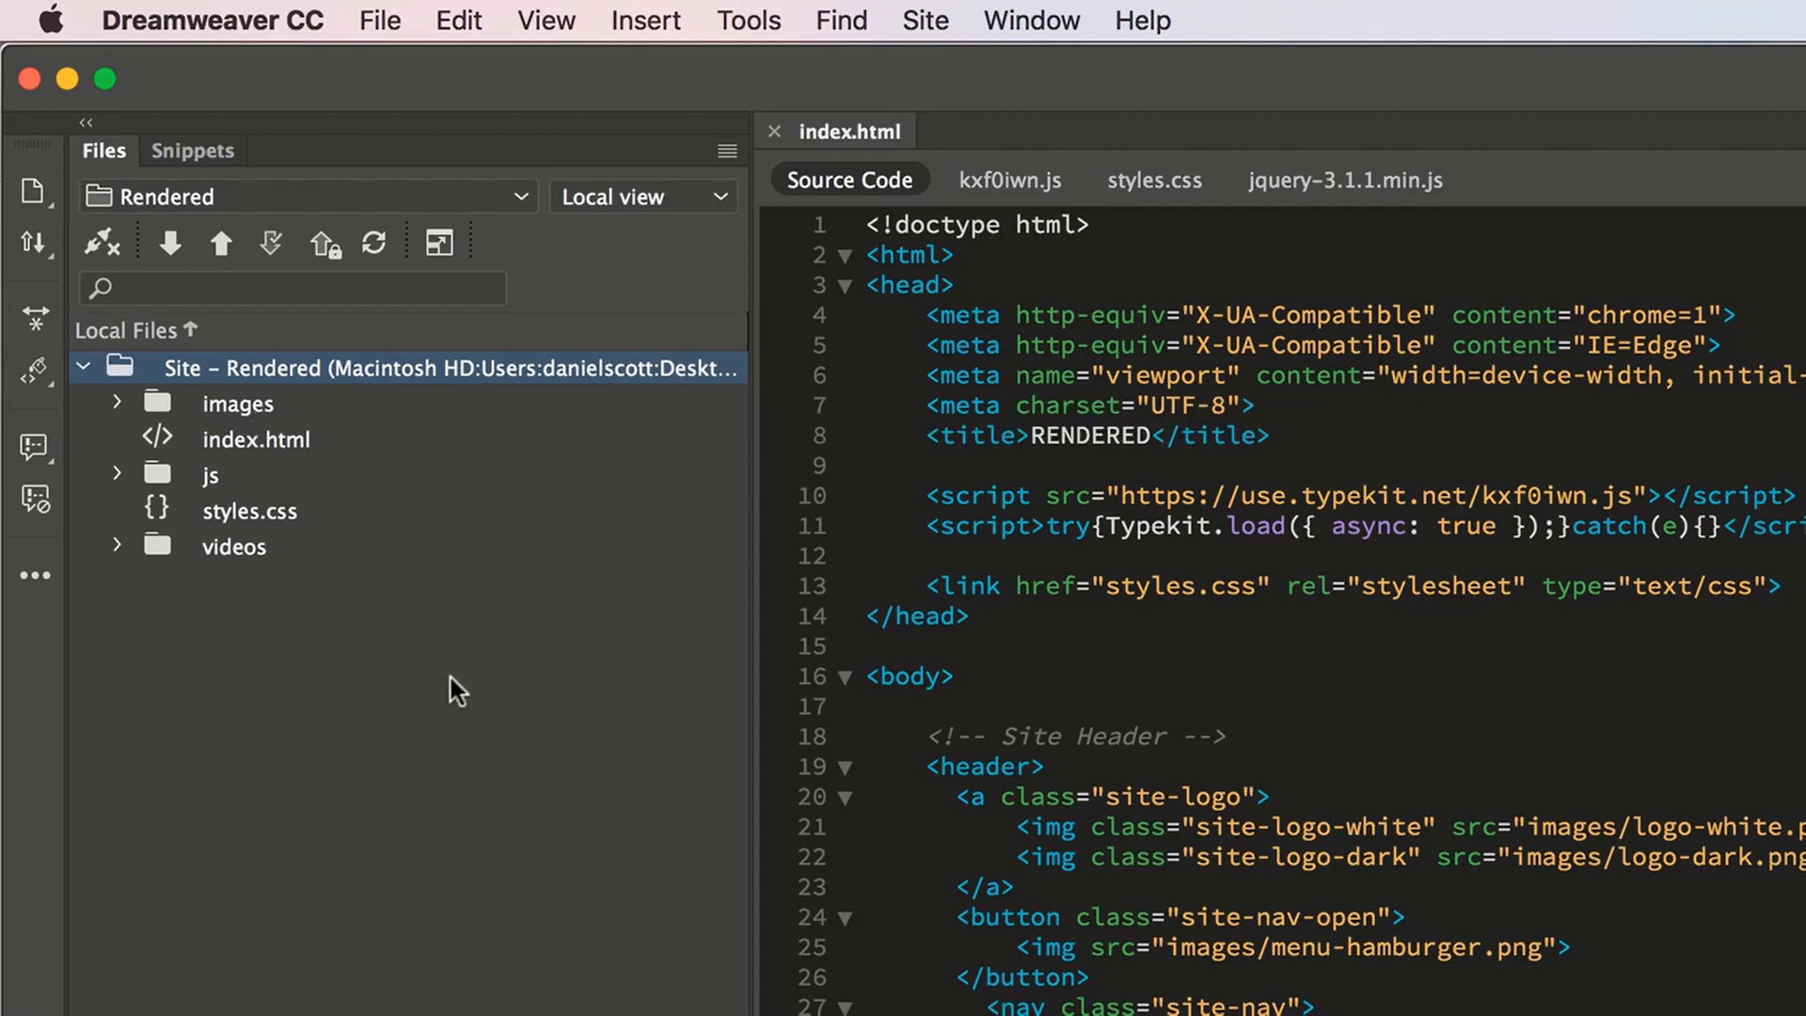
Synchronize the entire 'Rendered' site with the remote server using Get and Put newer files, and accept the previewed uploads.
click(375, 247)
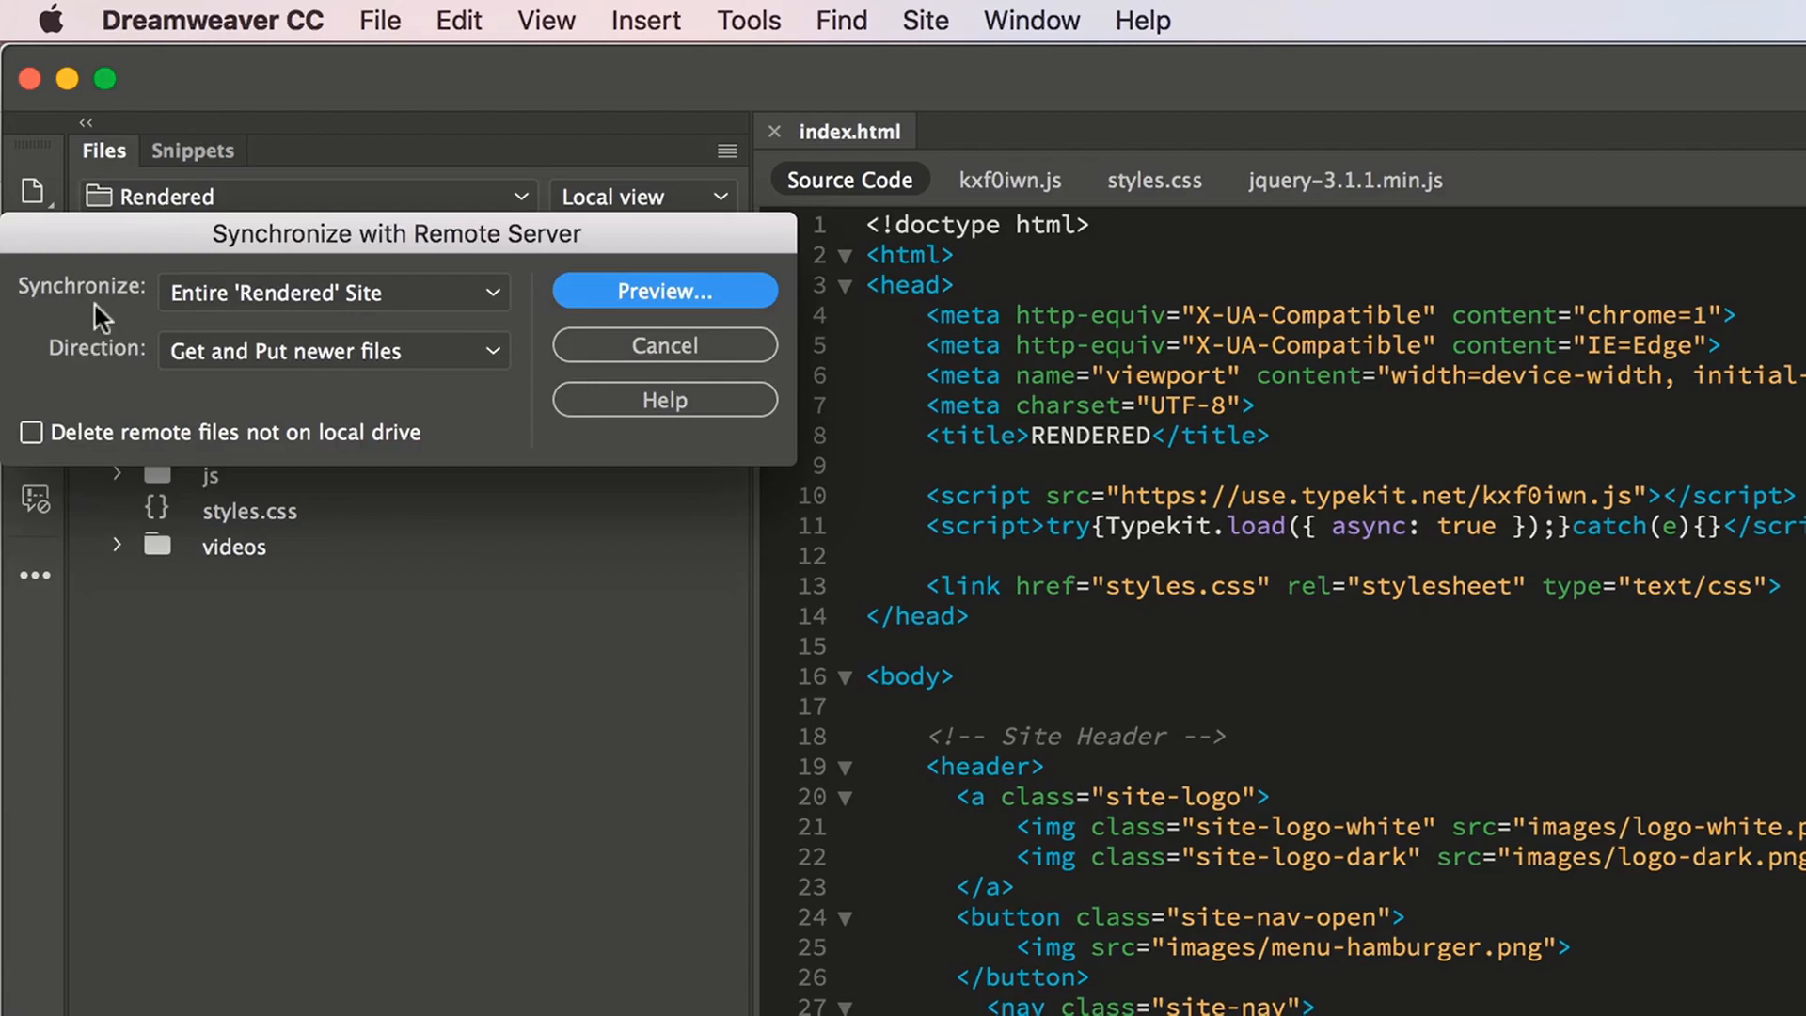
click(268, 294)
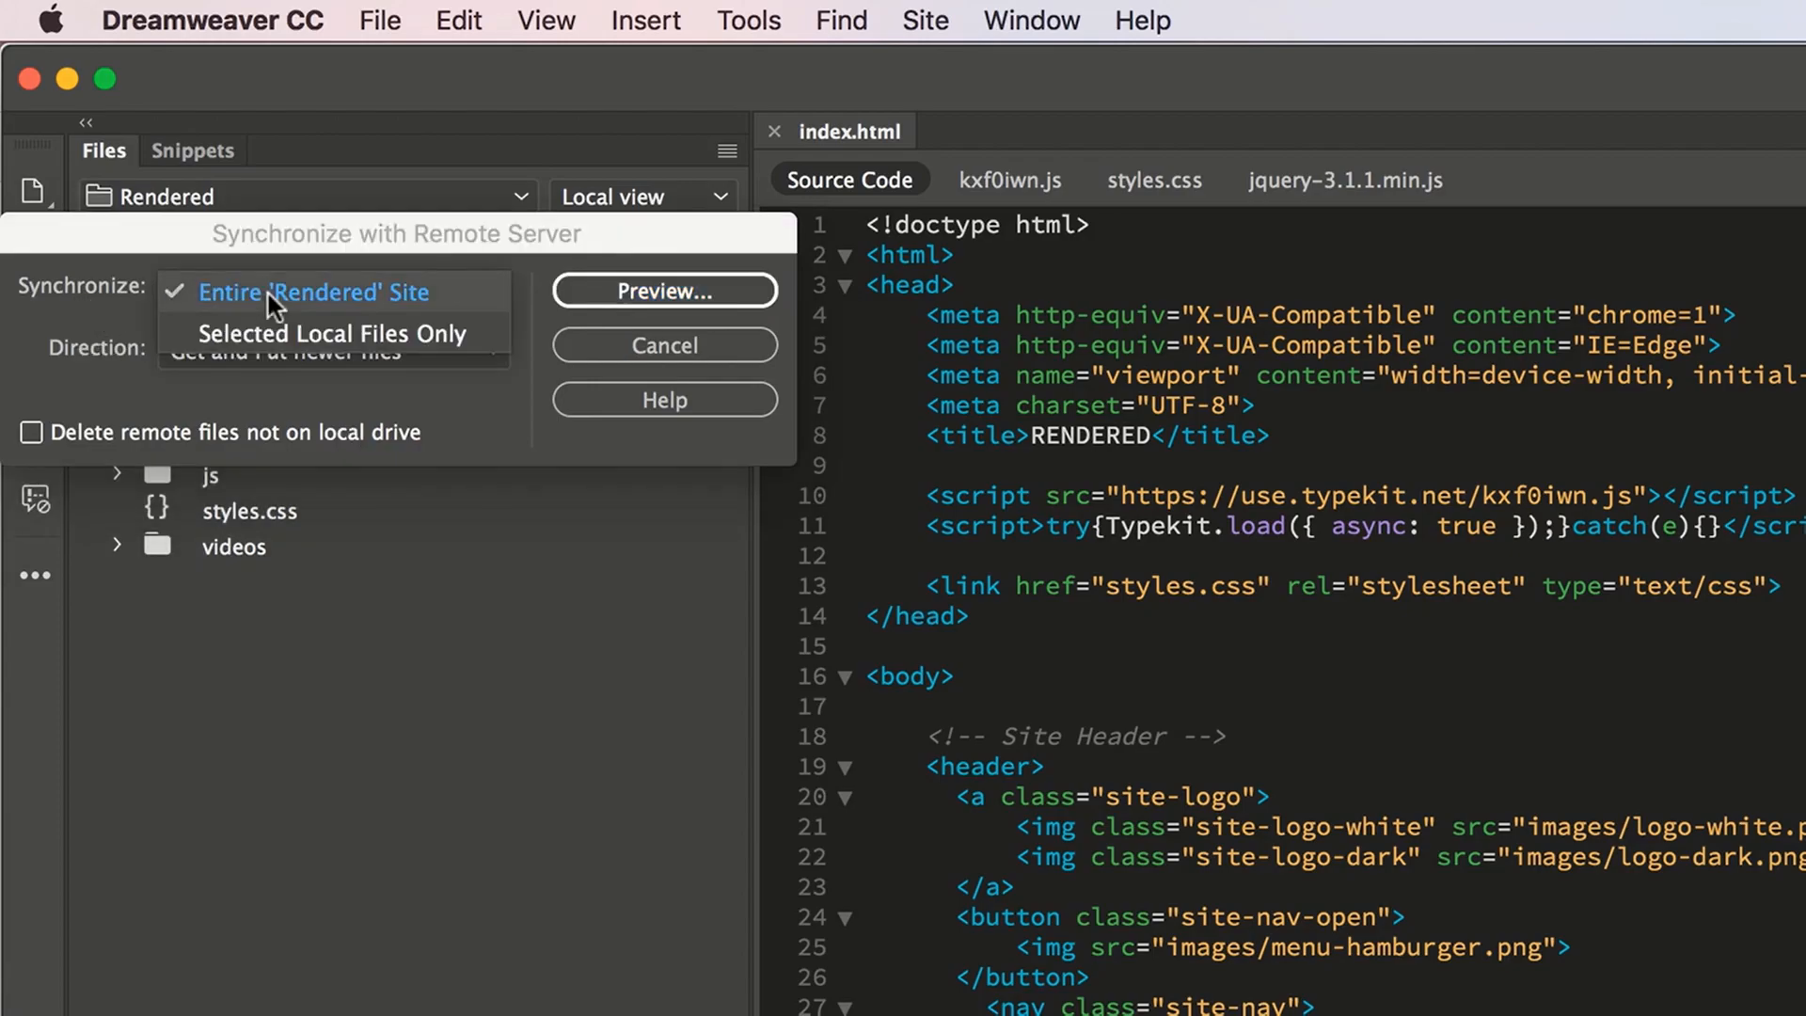
click(269, 295)
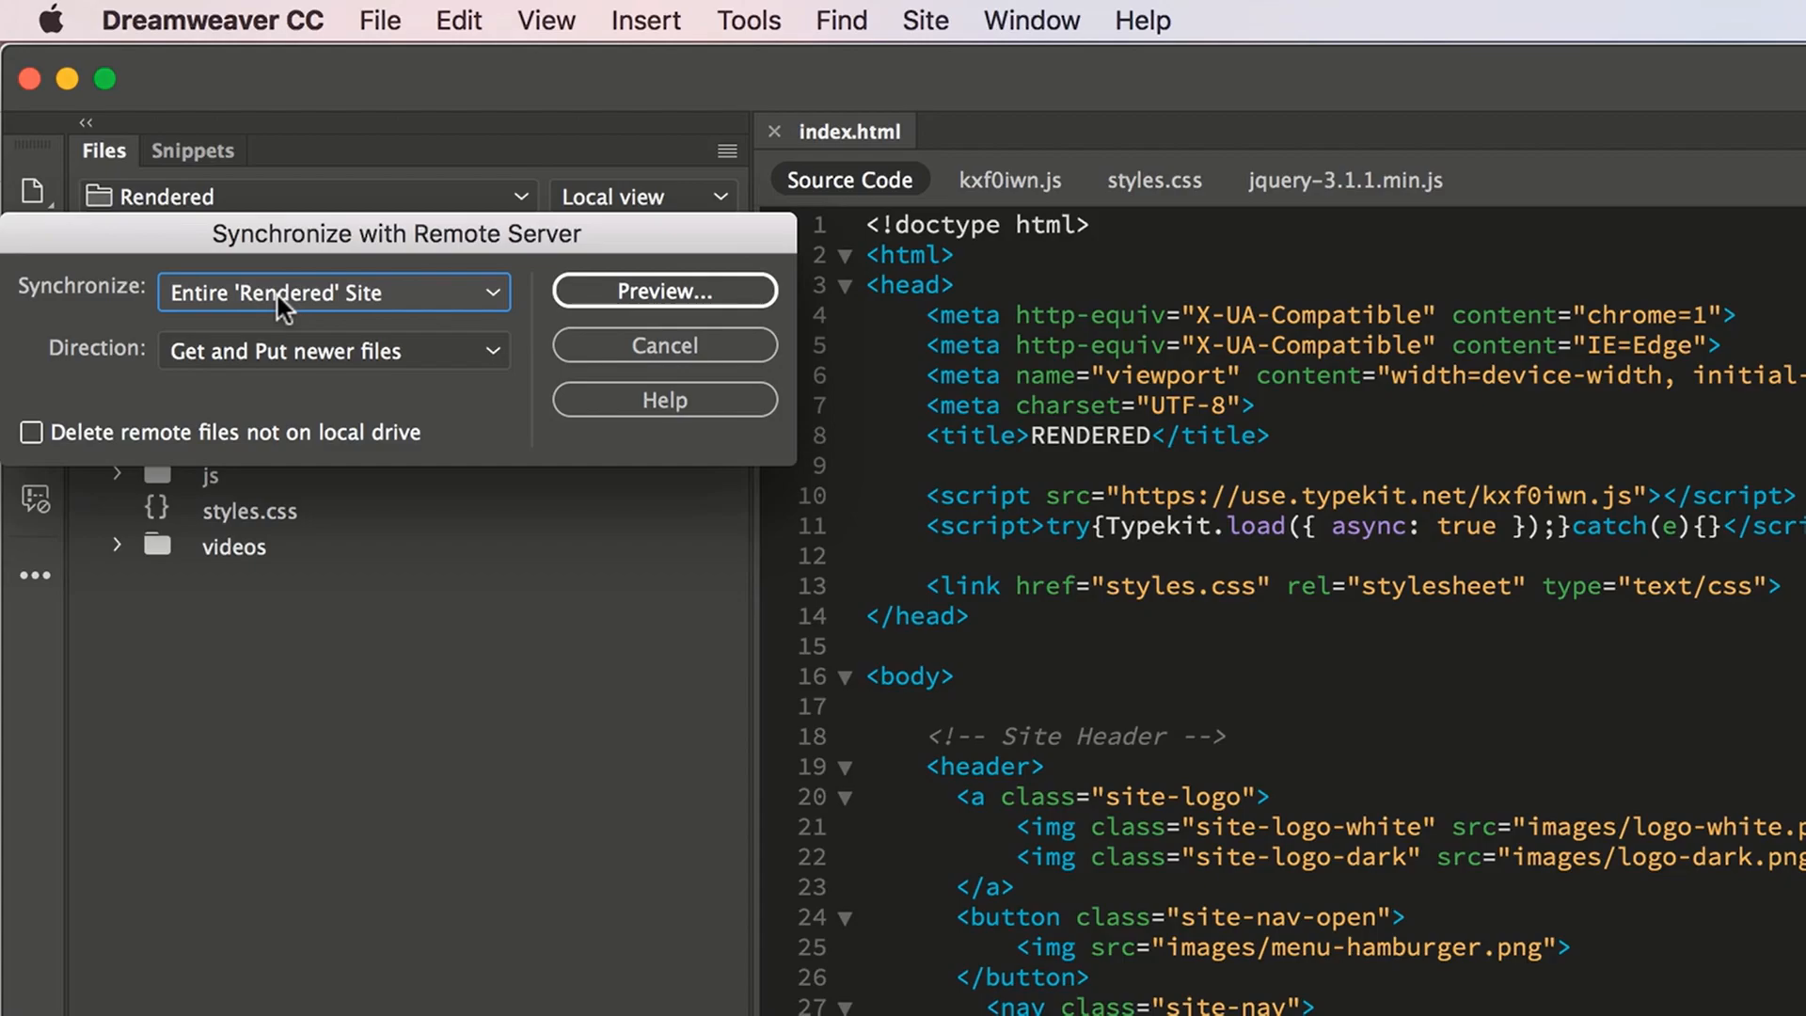
click(664, 291)
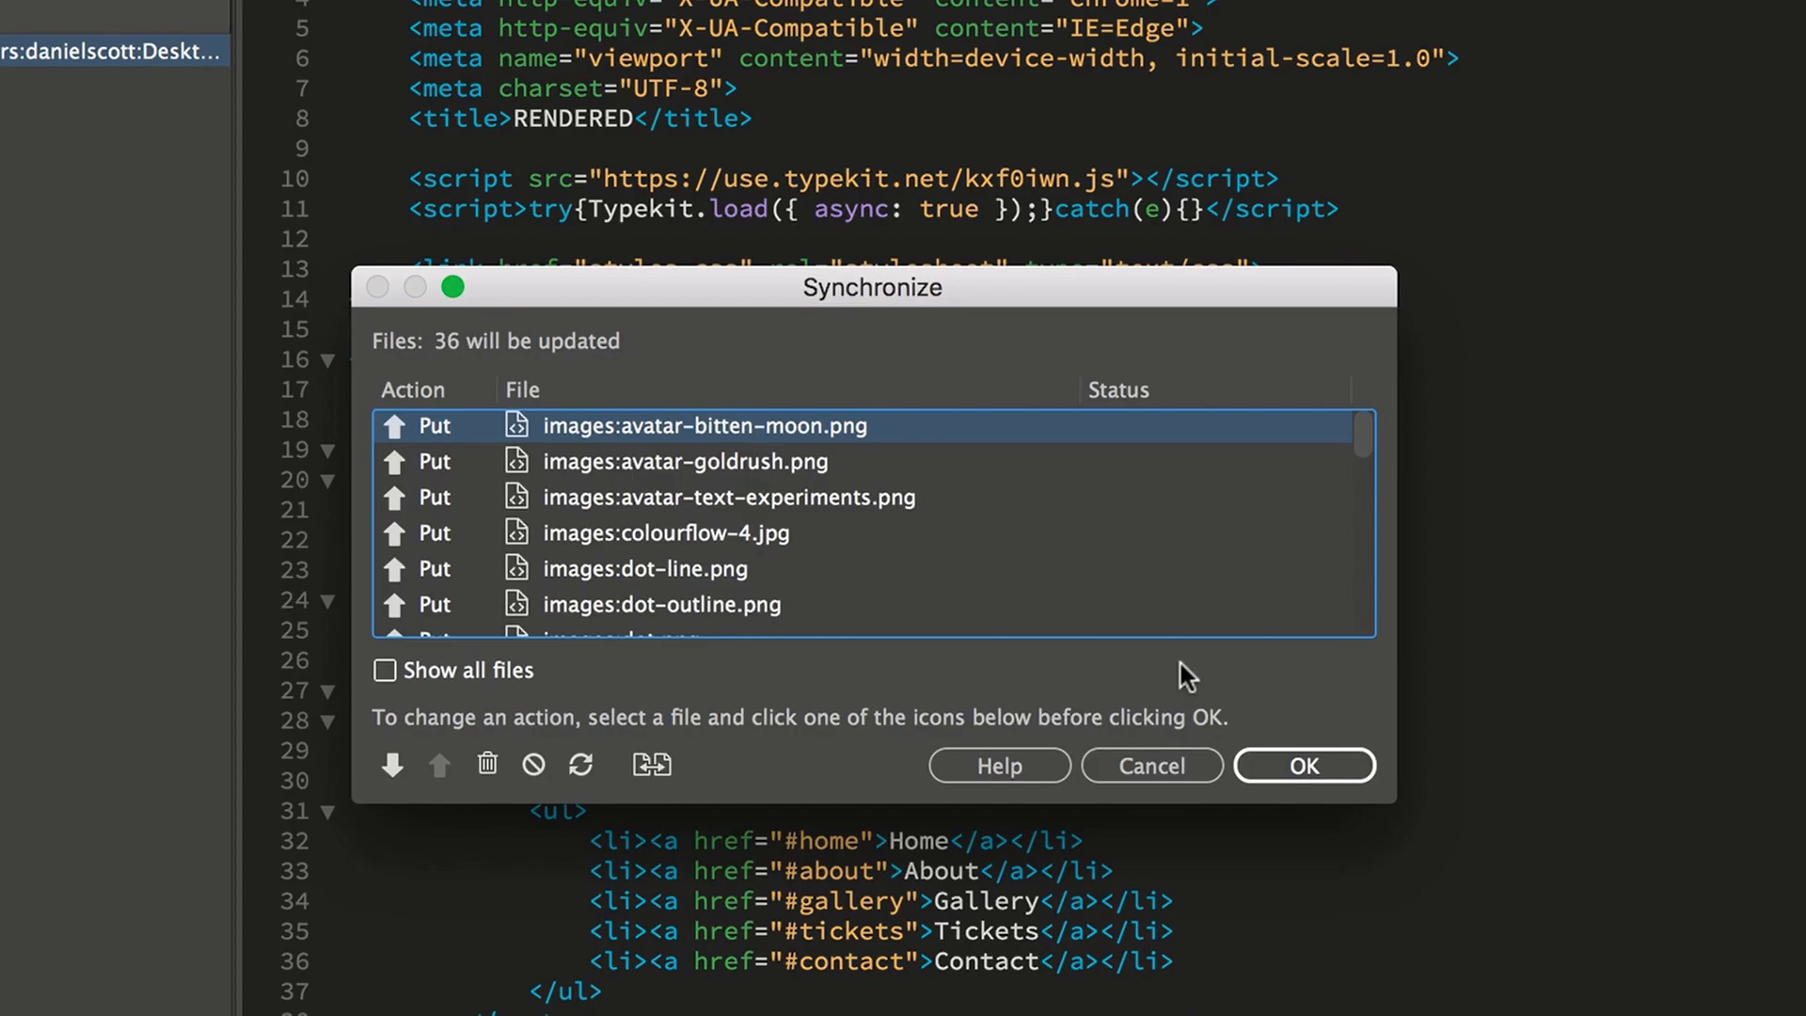
click(1285, 763)
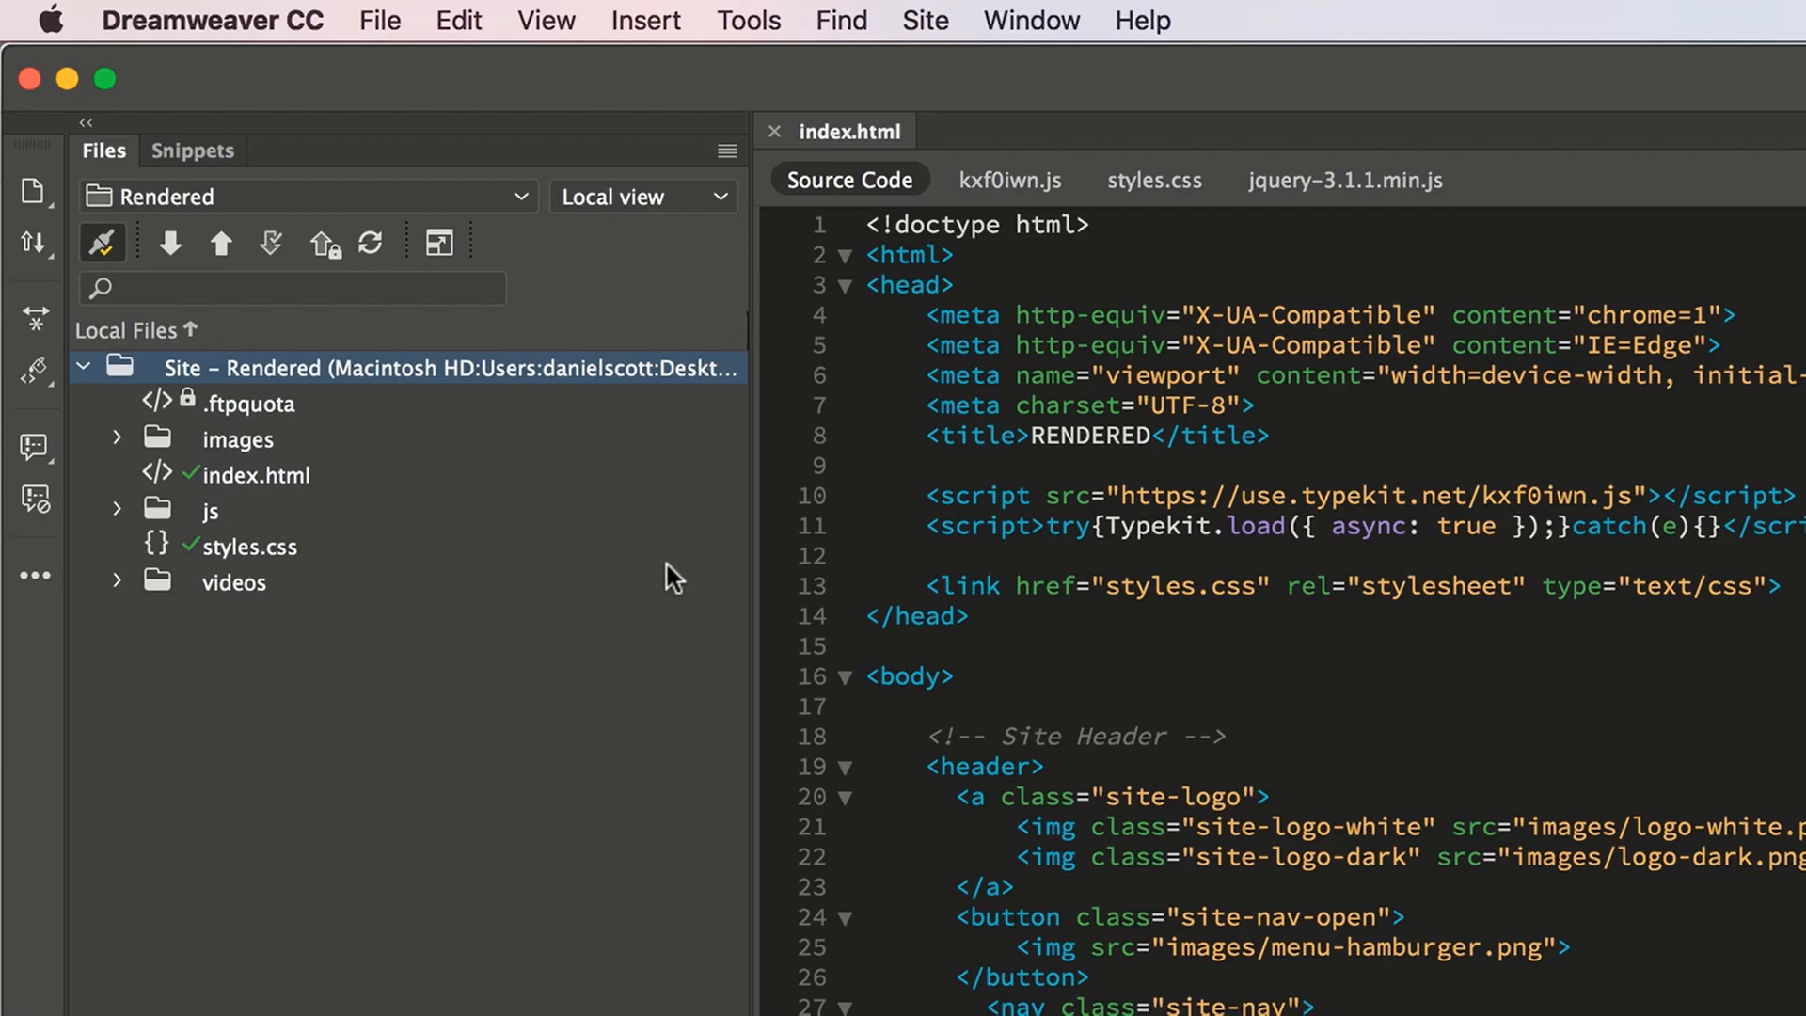
Examine the site's files and folders on the remote server, then return the file list to Local view.
click(613, 197)
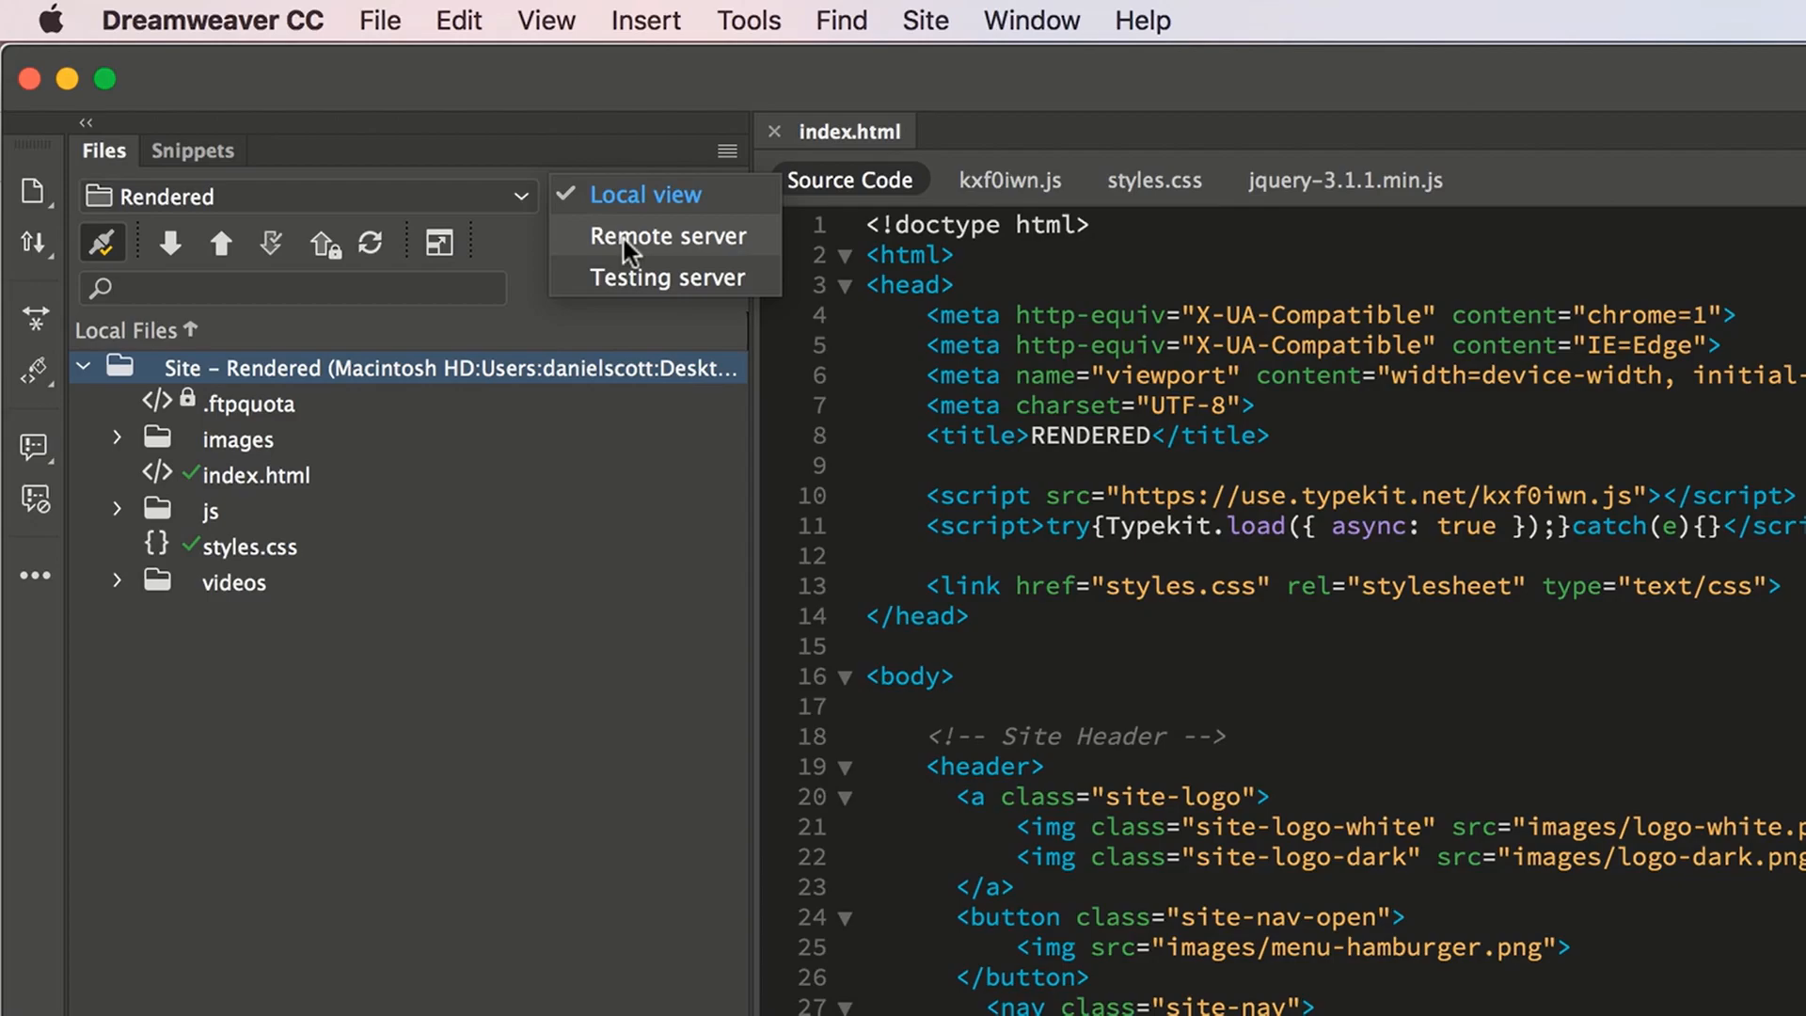
click(623, 235)
click(273, 404)
click(274, 448)
click(279, 484)
click(235, 519)
click(257, 544)
click(273, 582)
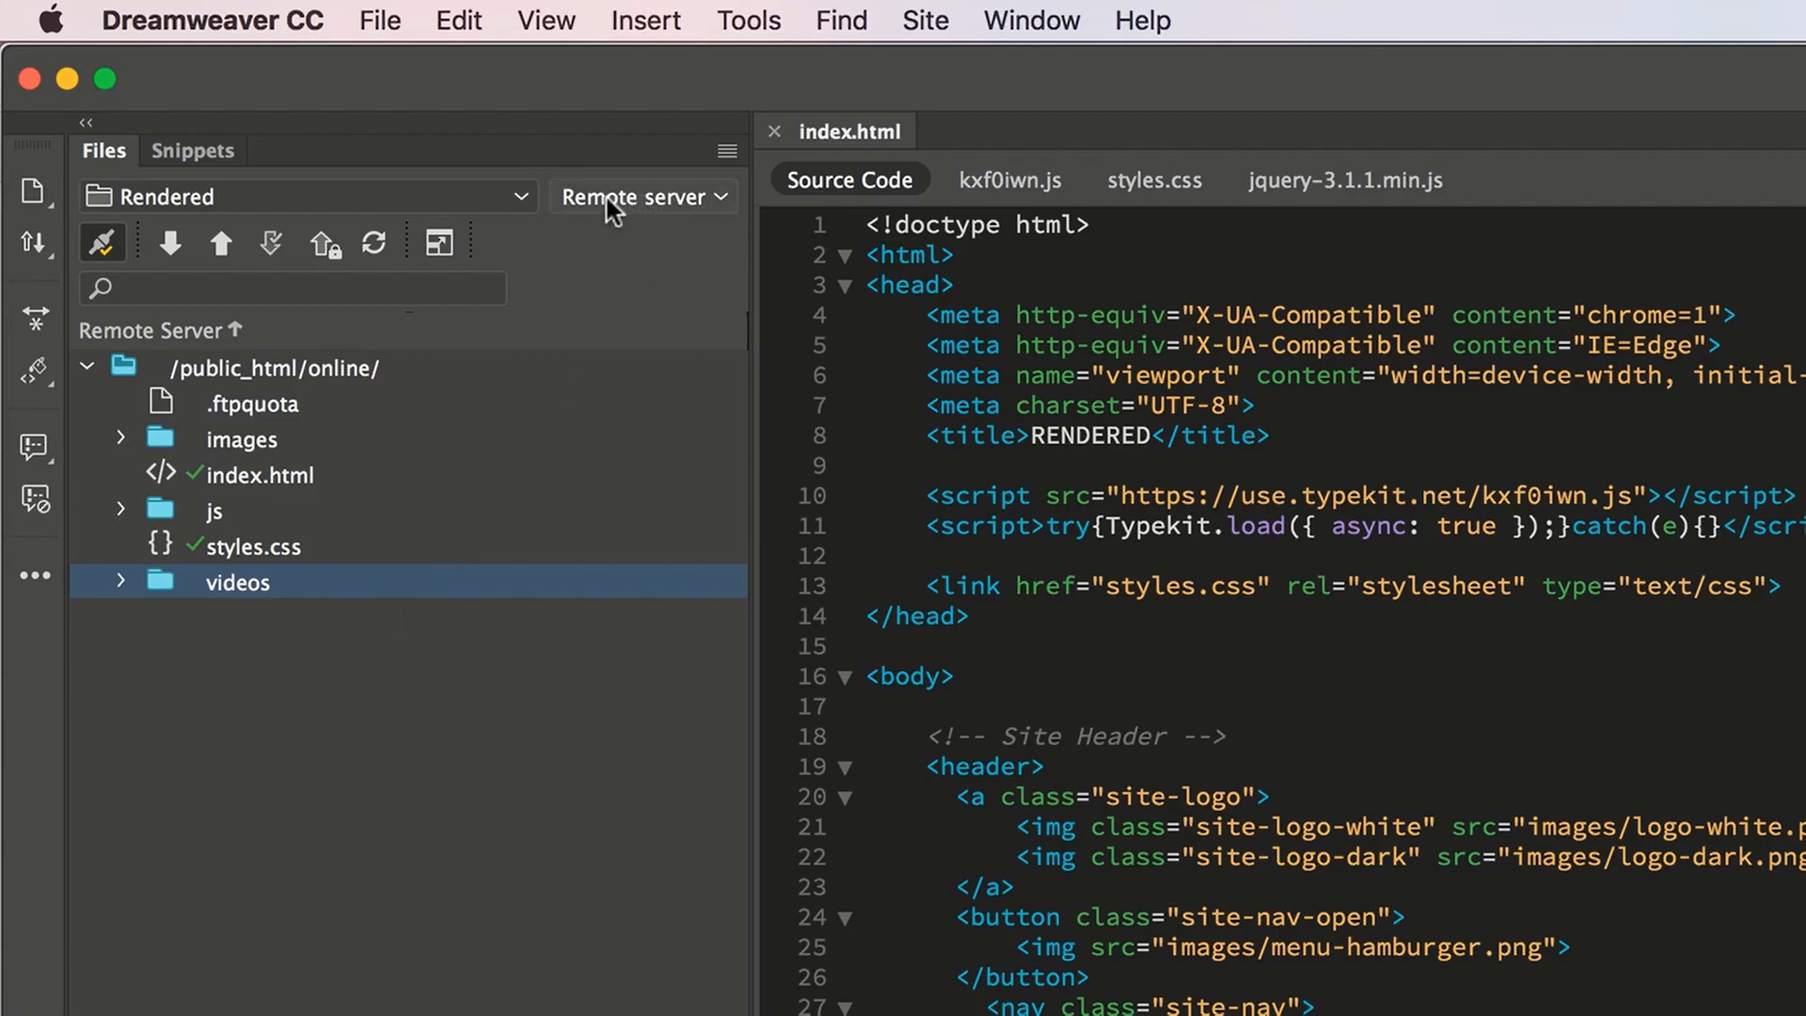
click(631, 199)
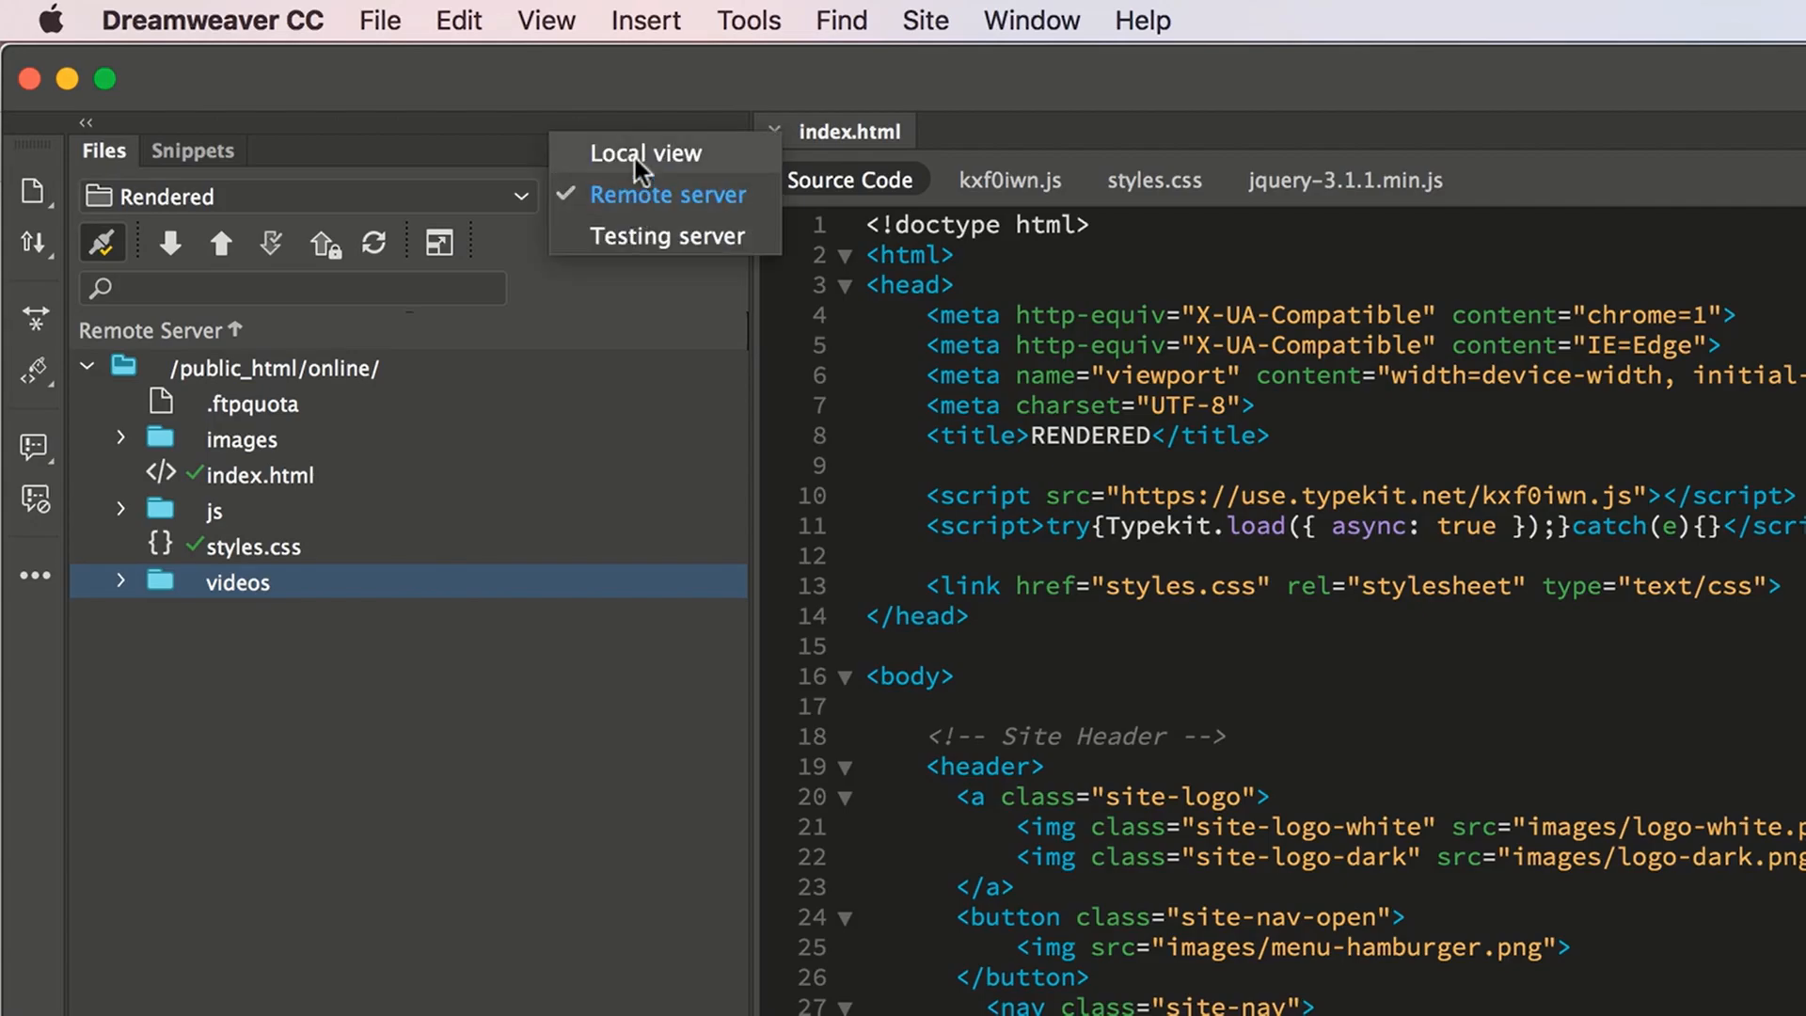
click(634, 155)
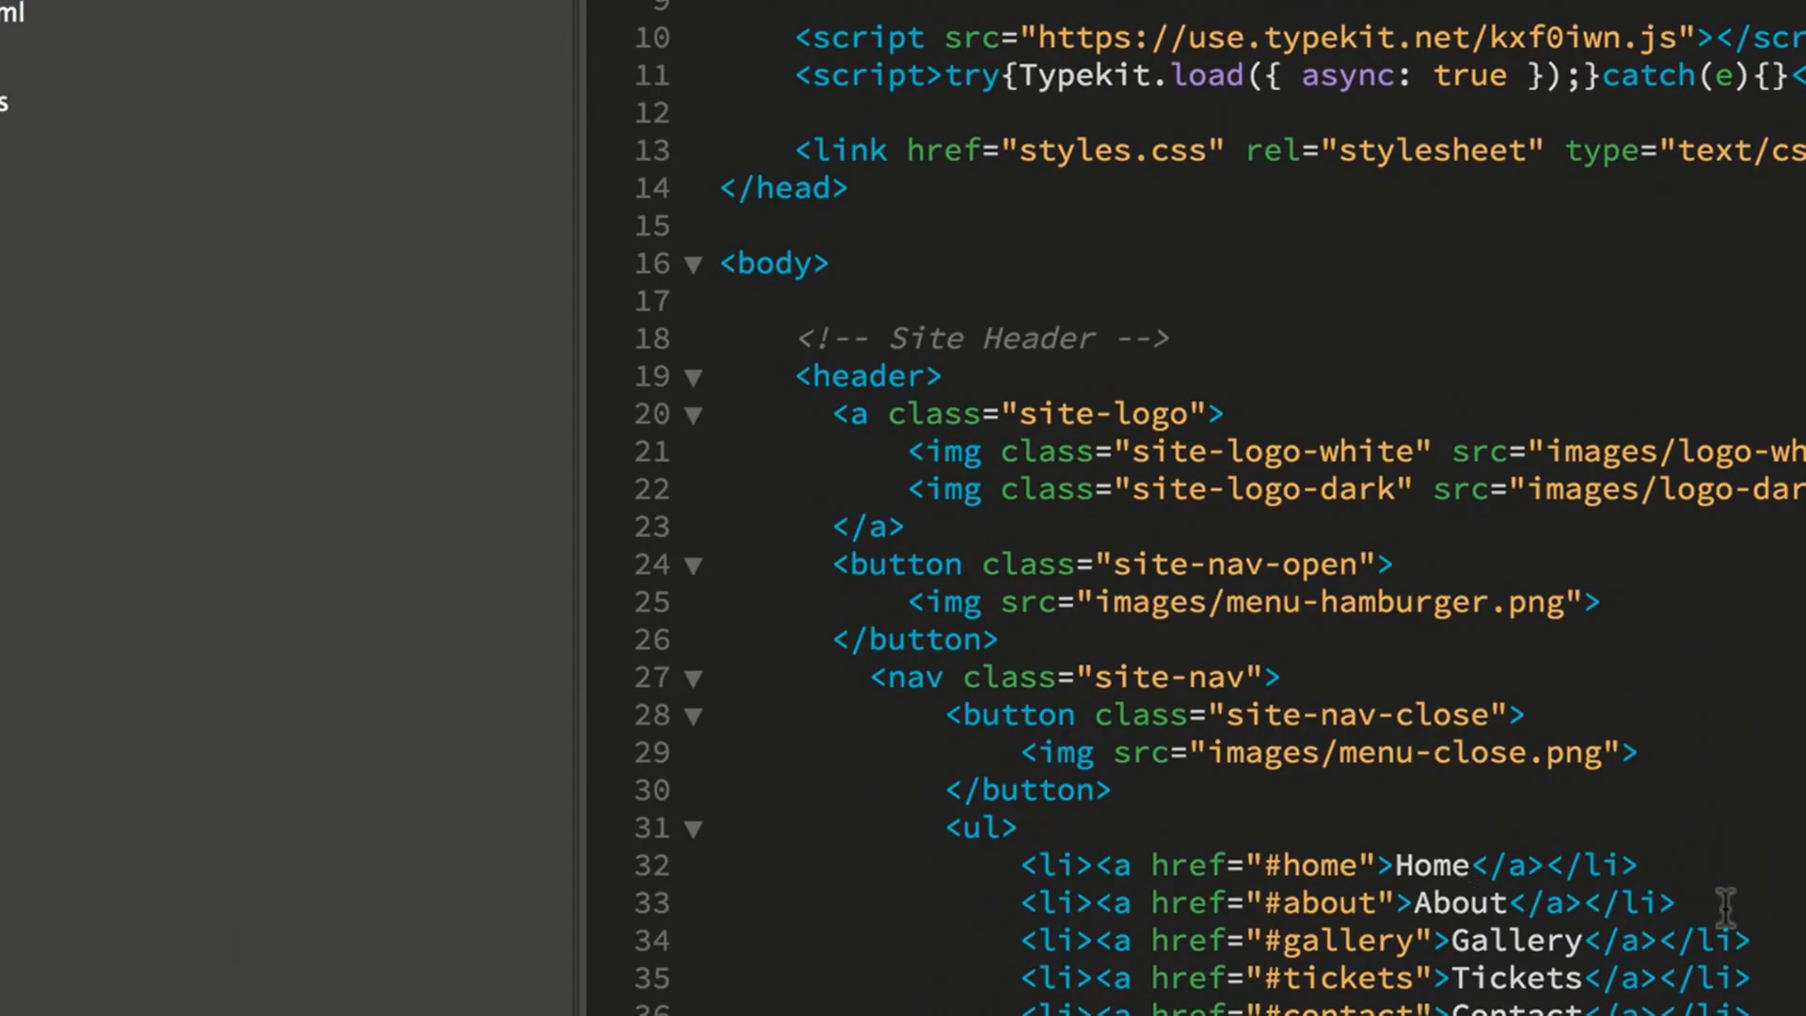
Change the About navigation link text to "About Us" in index.html and synchronize the entire 'Rendered' site using Get and Put newer files.
click(1510, 903)
text(Us)
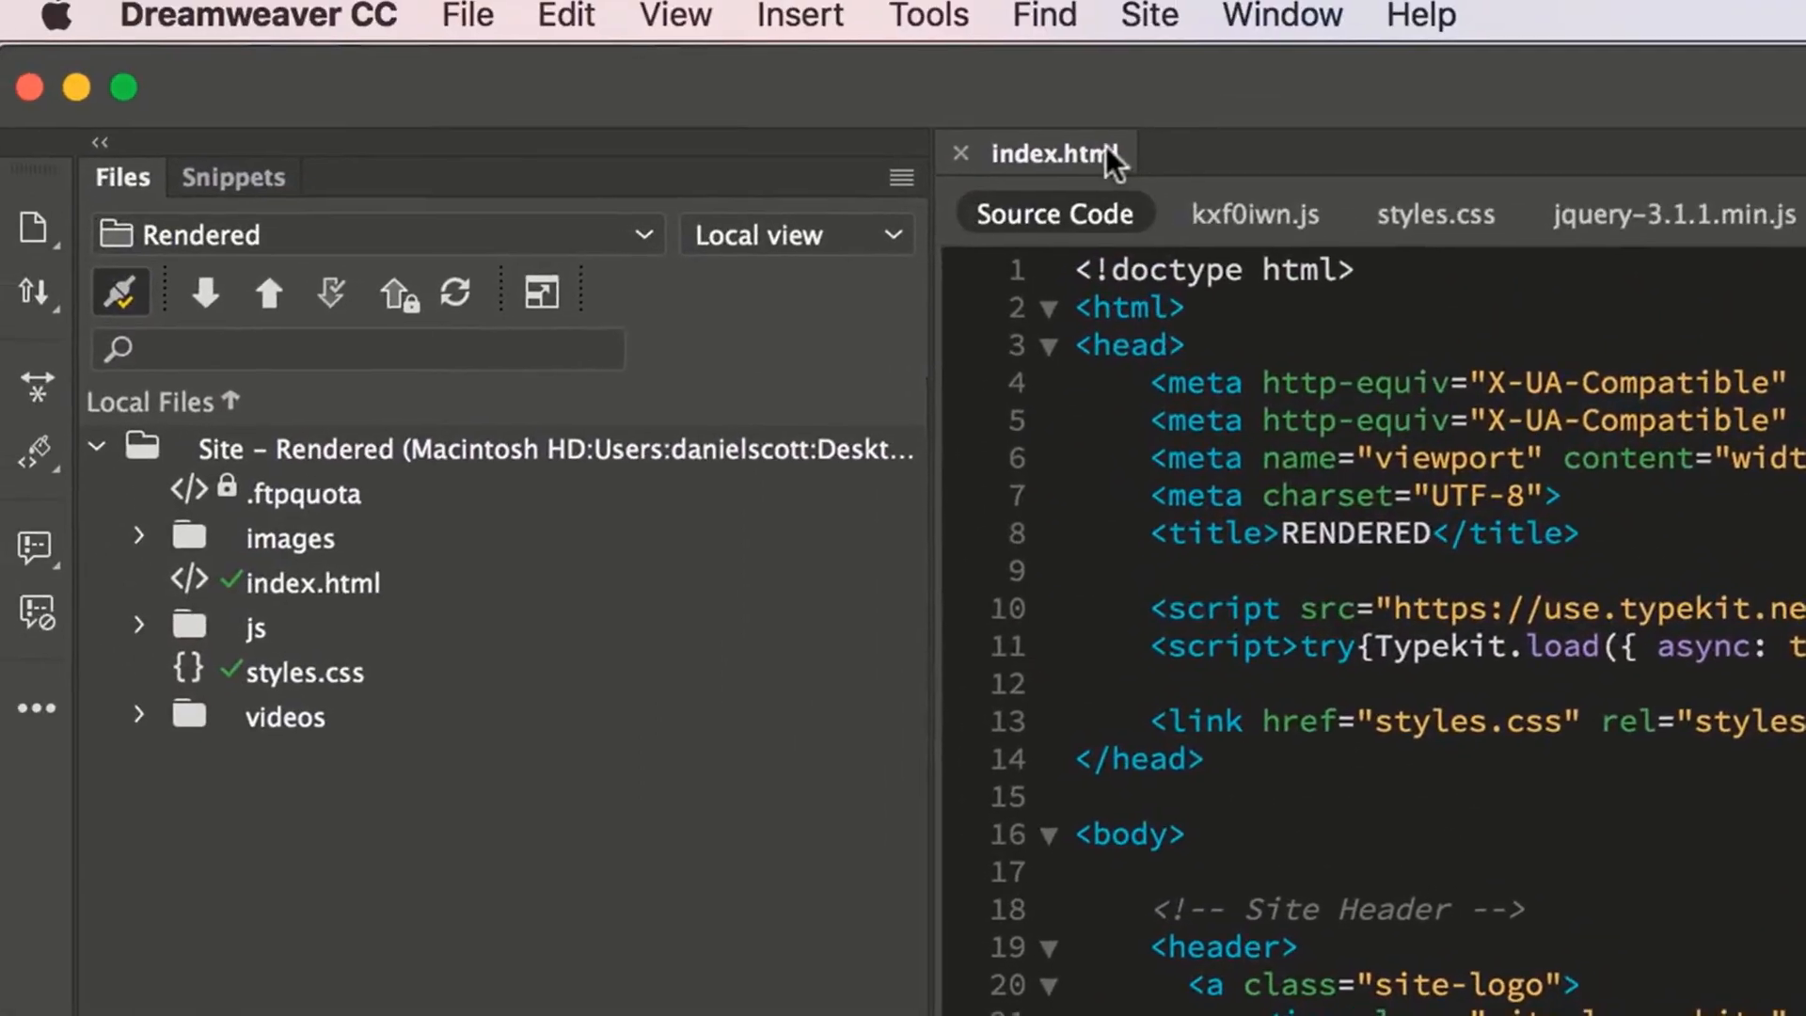
click(456, 291)
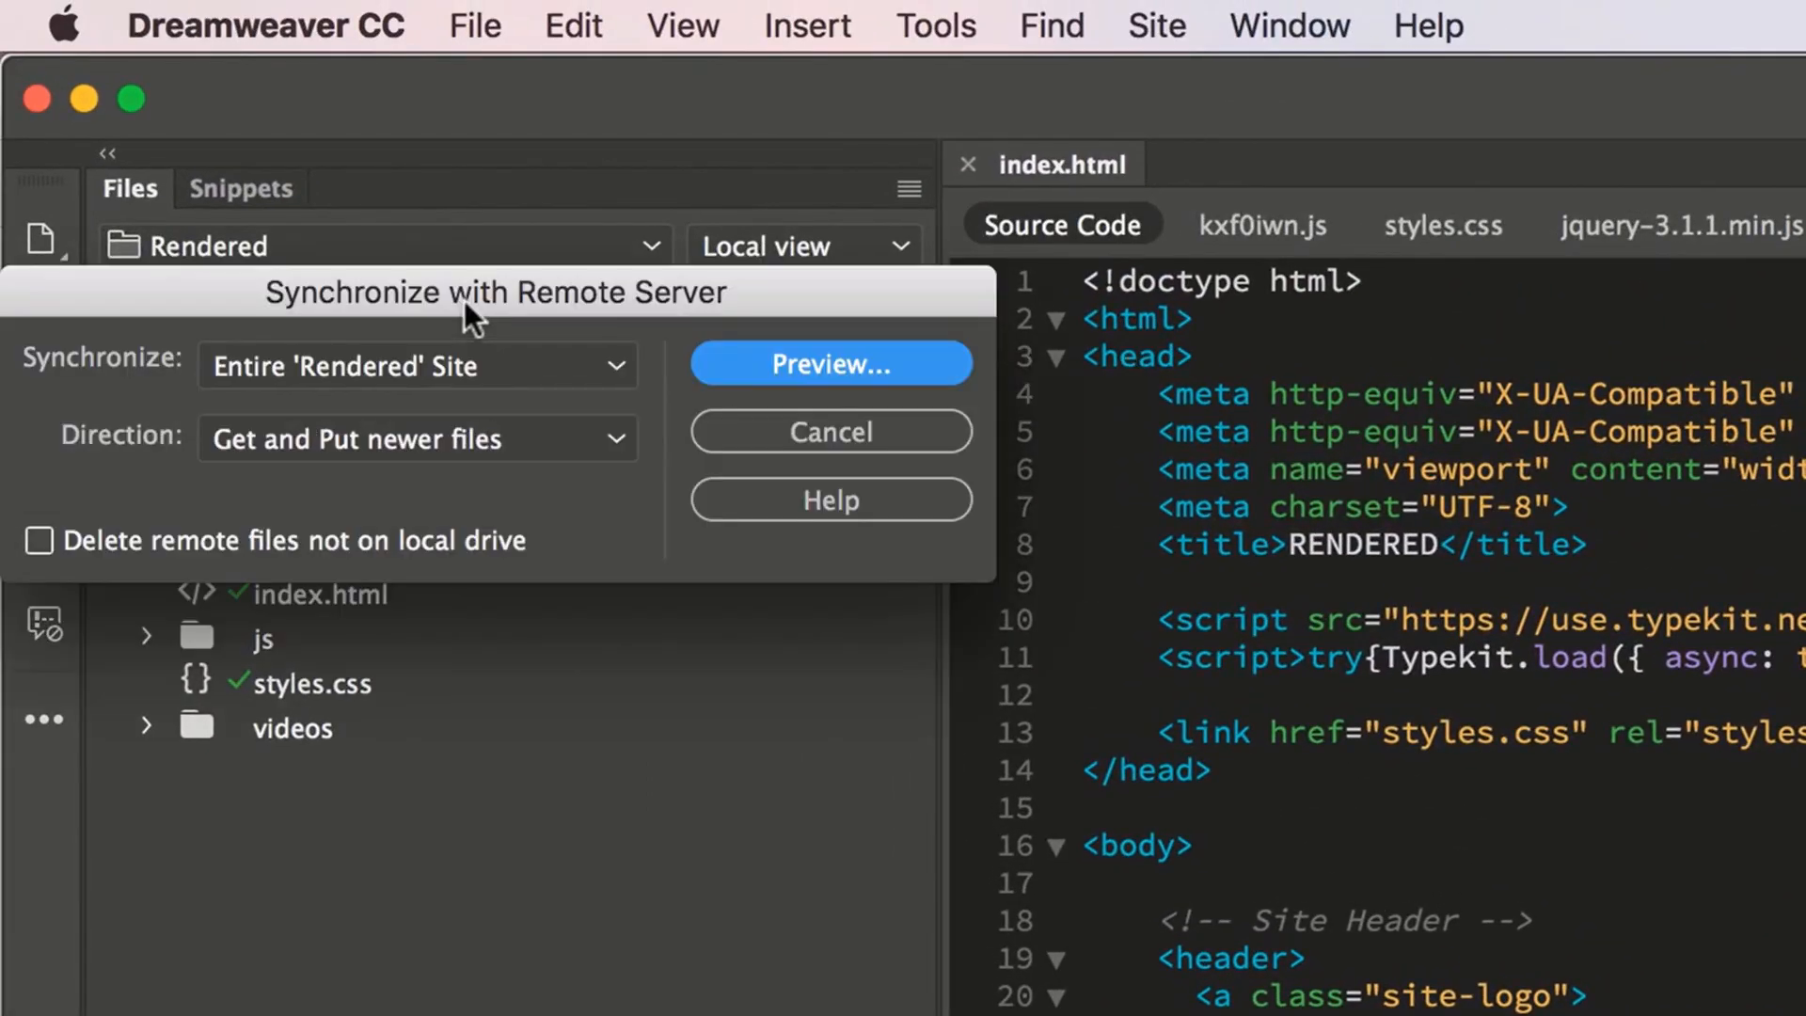
click(729, 335)
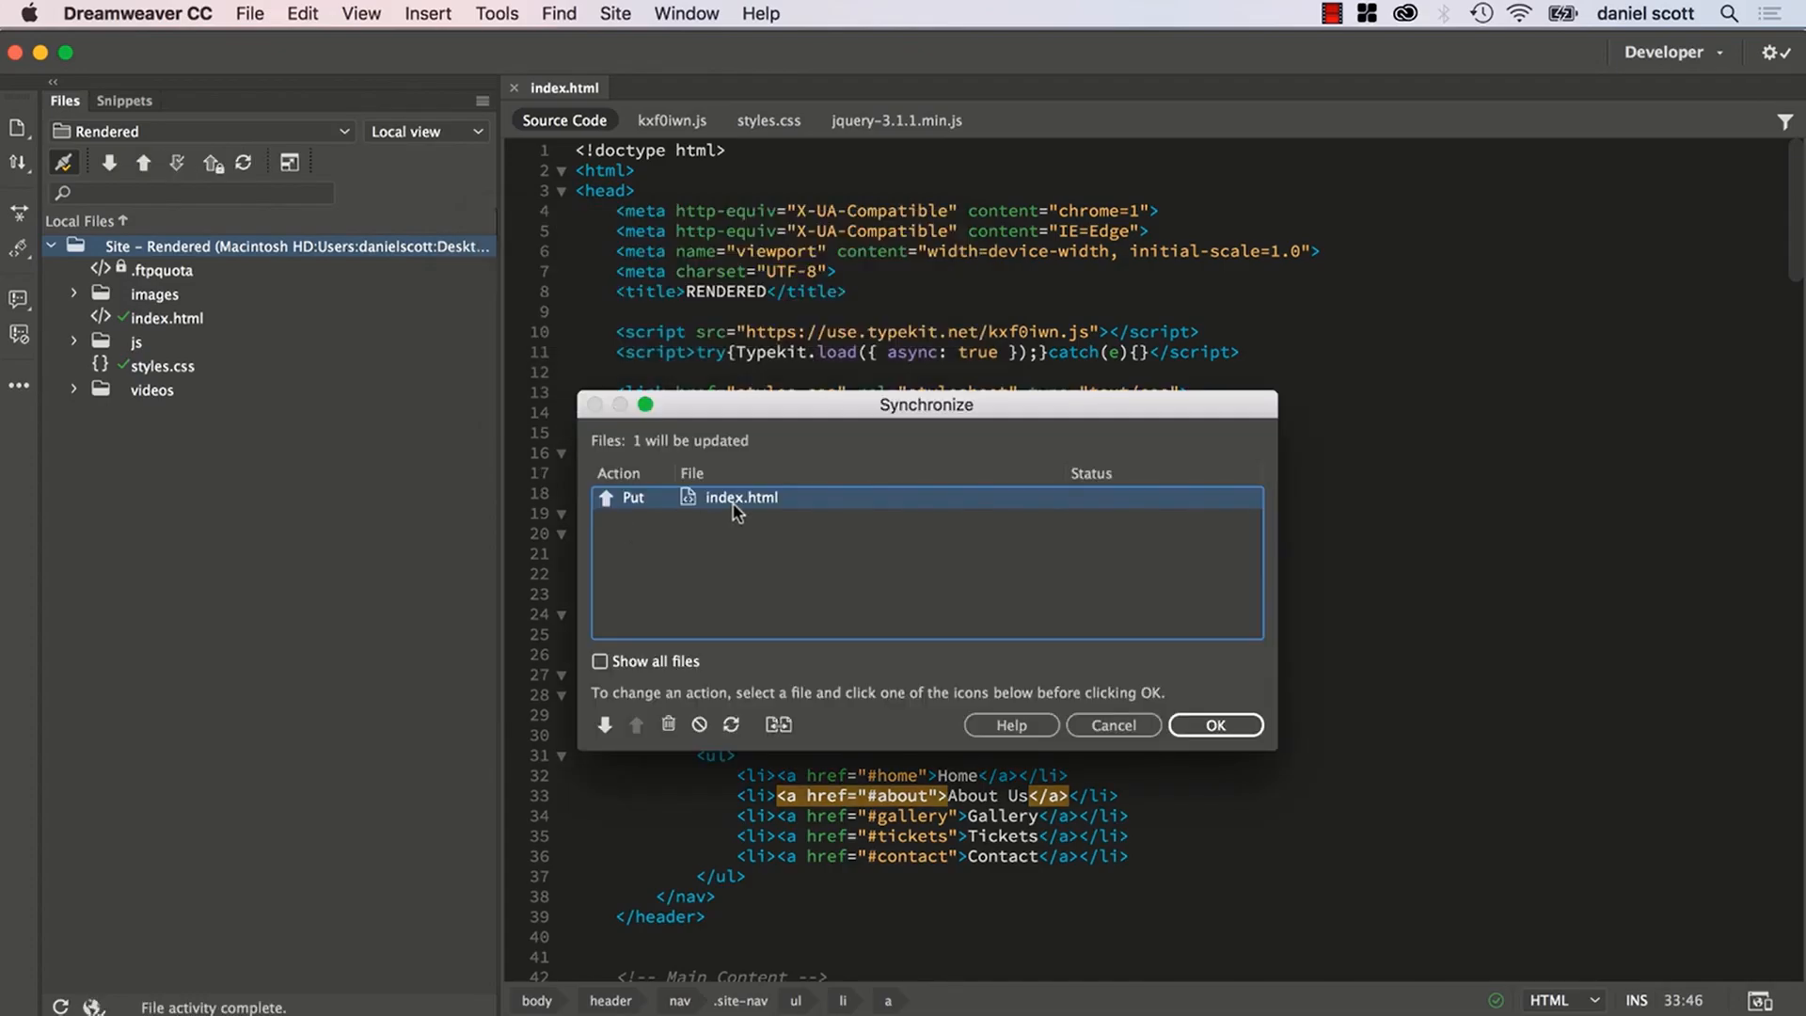
click(1217, 725)
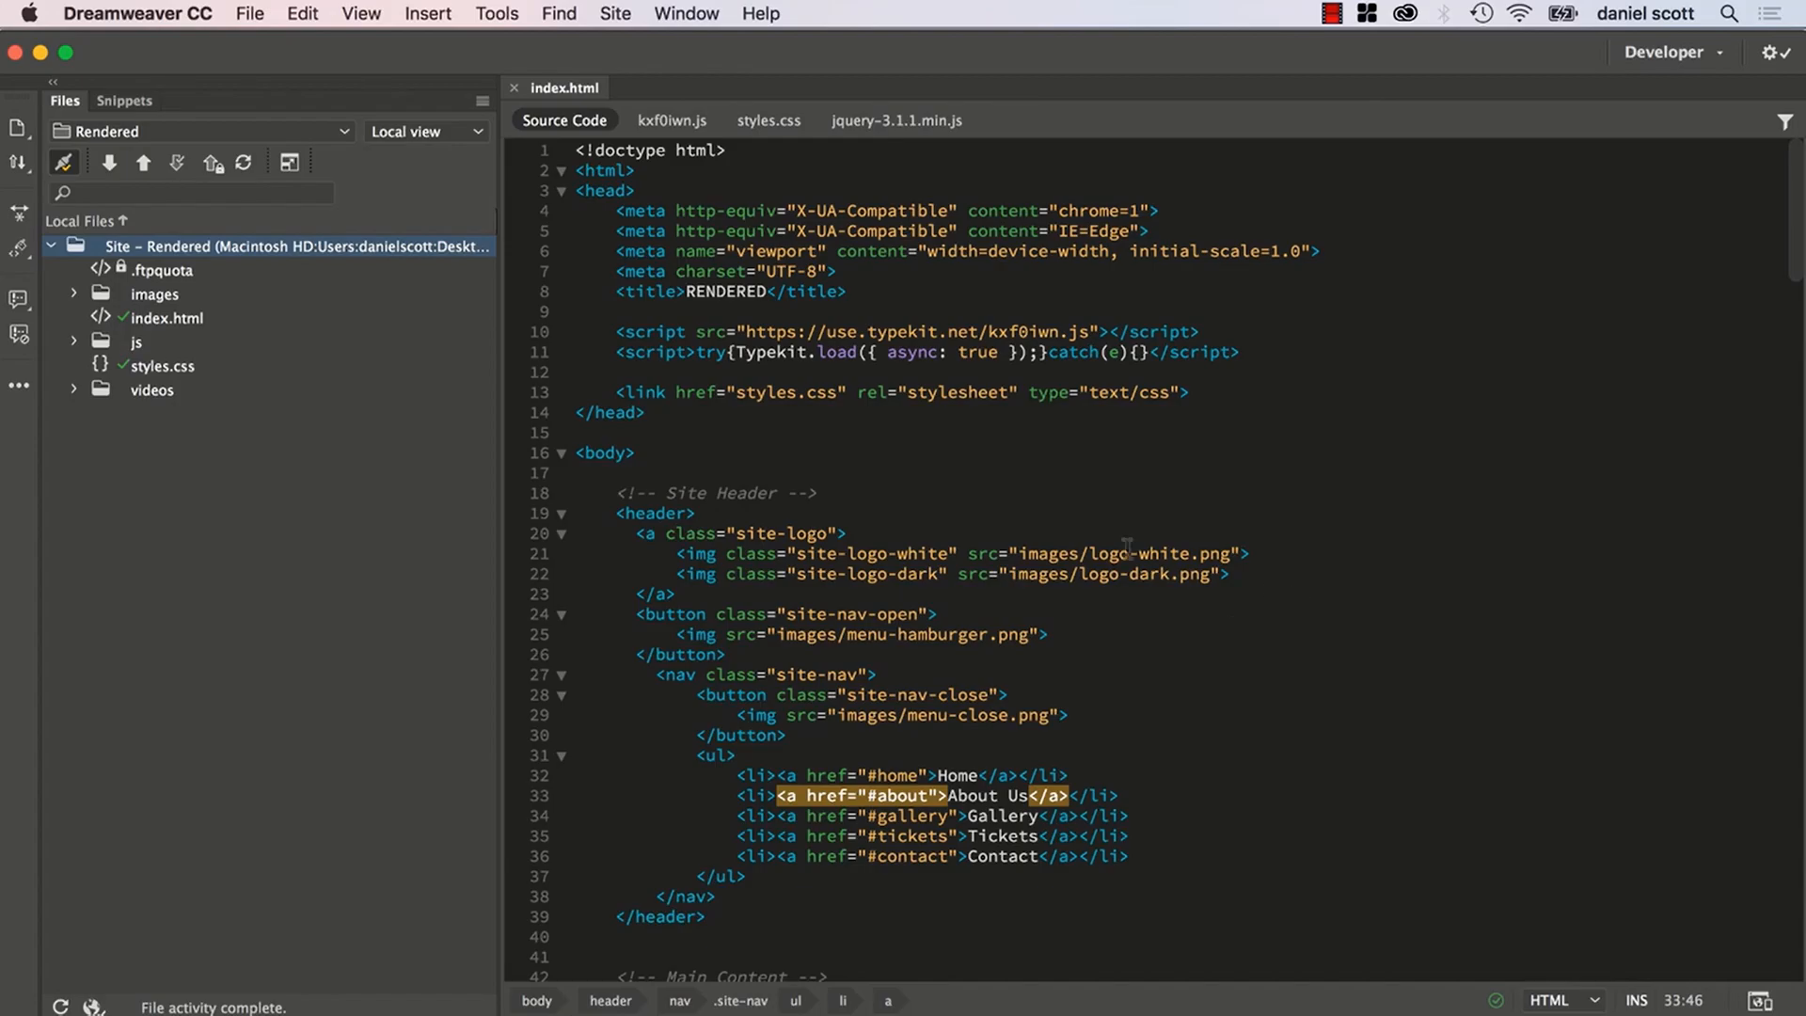
Cloak paintwave.mp4 in the local videos folder to exclude it from site synchronization.
click(74, 389)
click(219, 414)
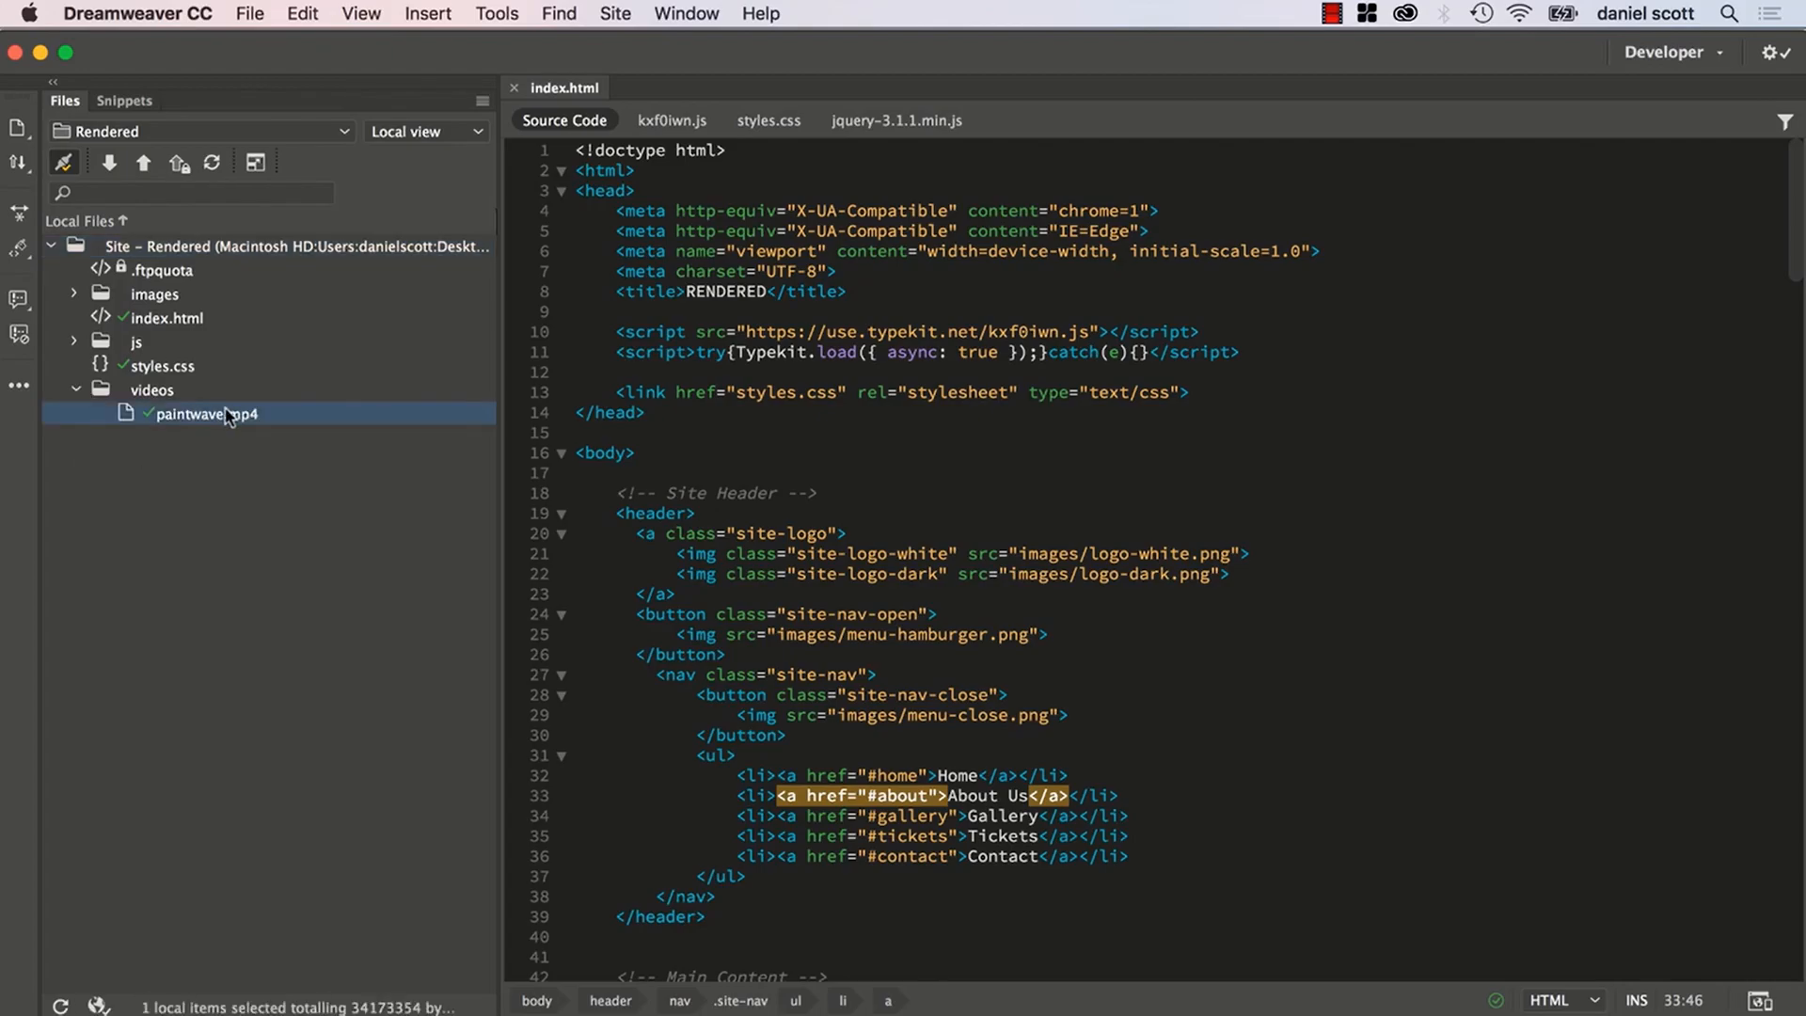
right_click(221, 415)
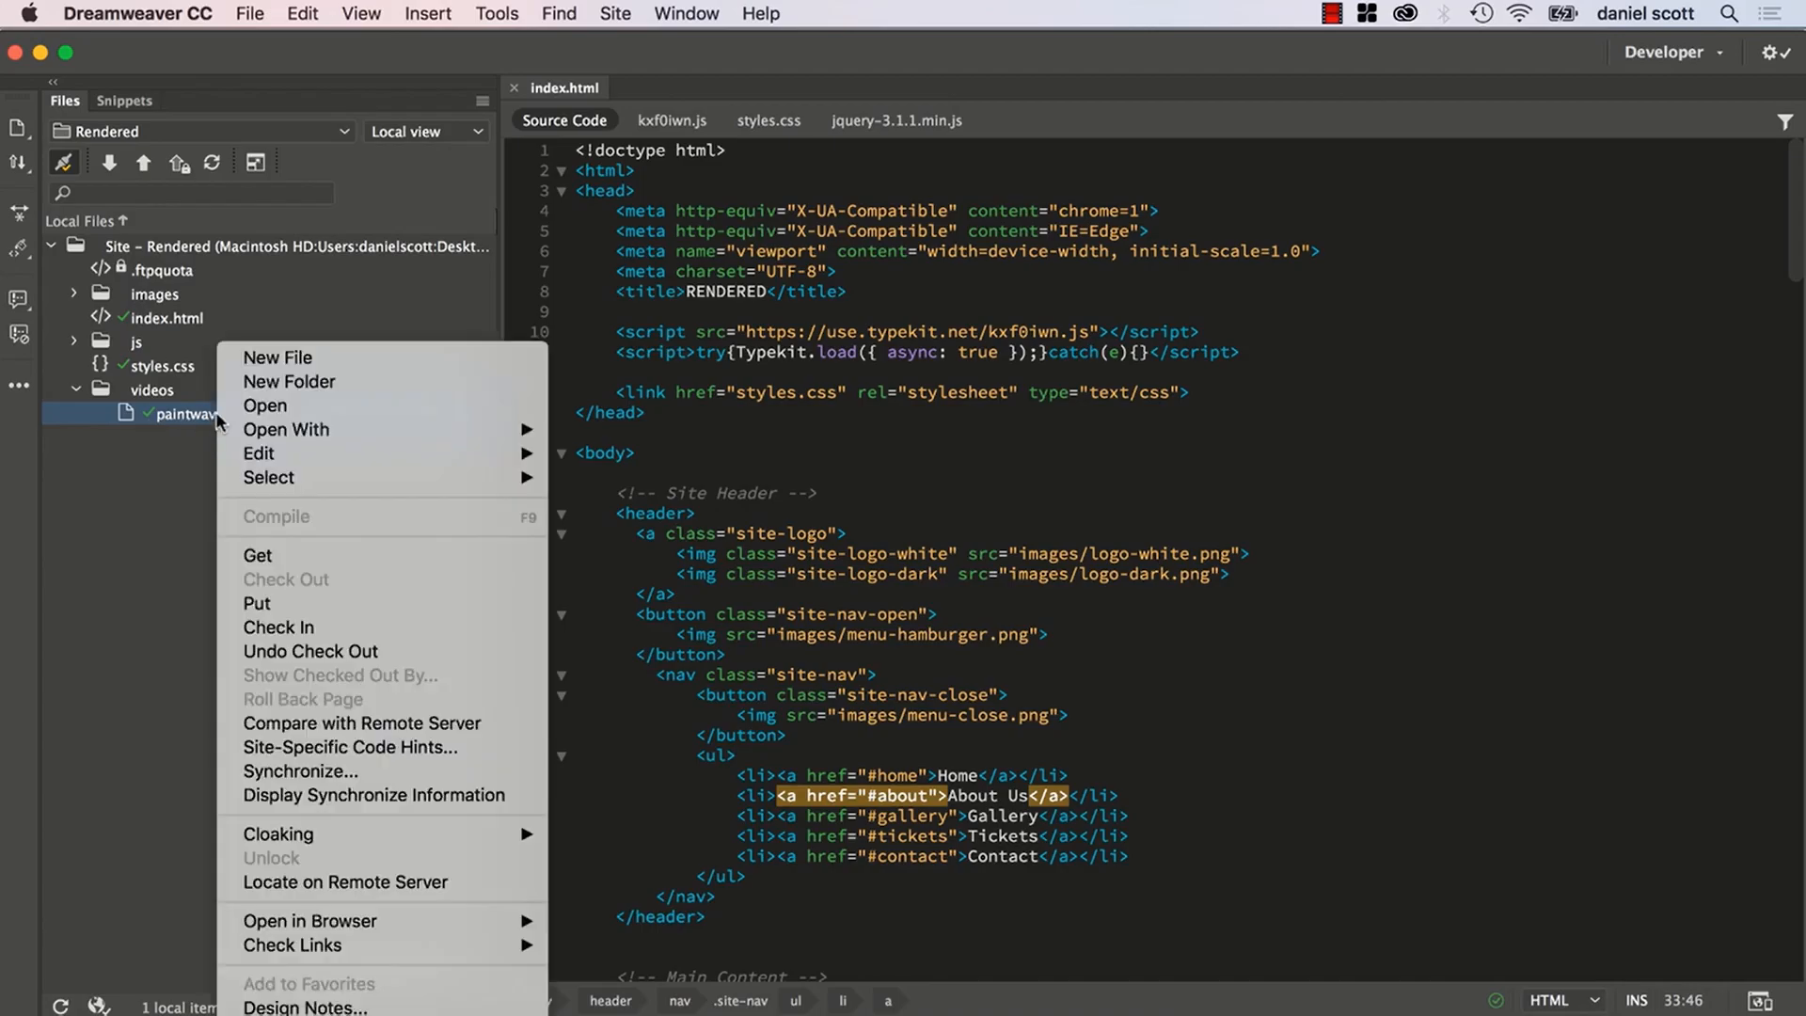
mouse_move(329, 836)
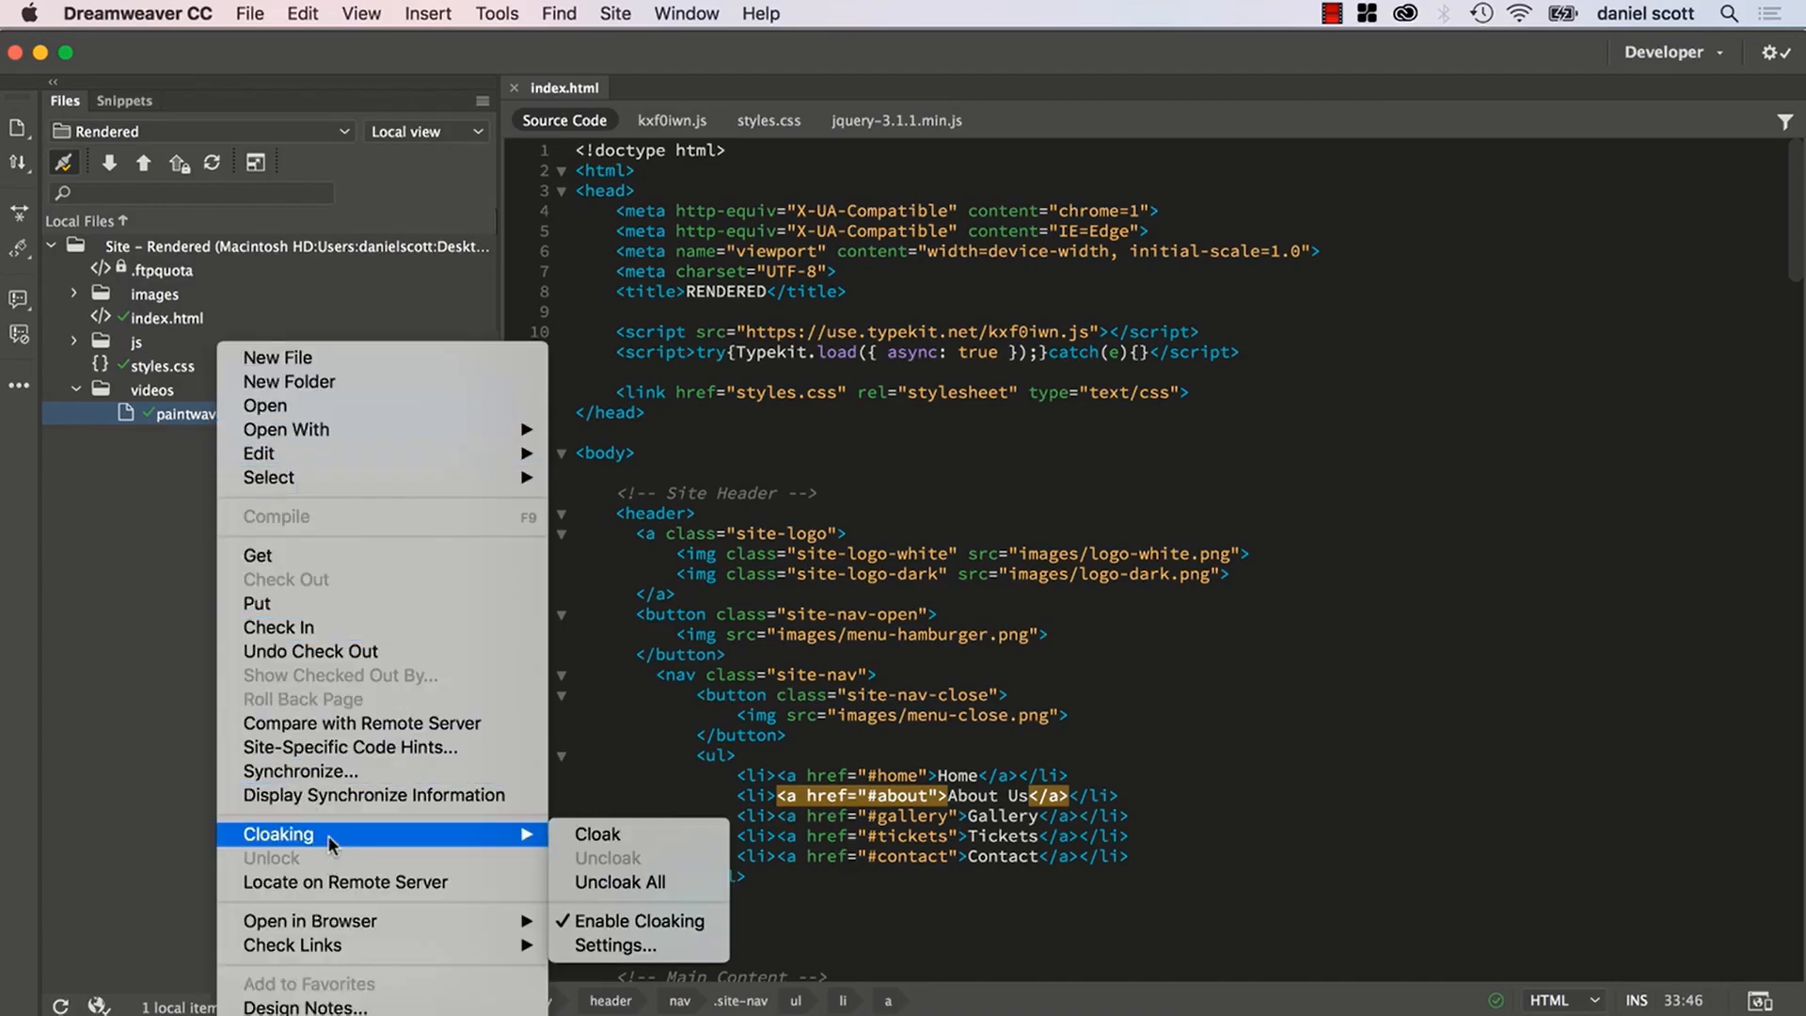
click(670, 836)
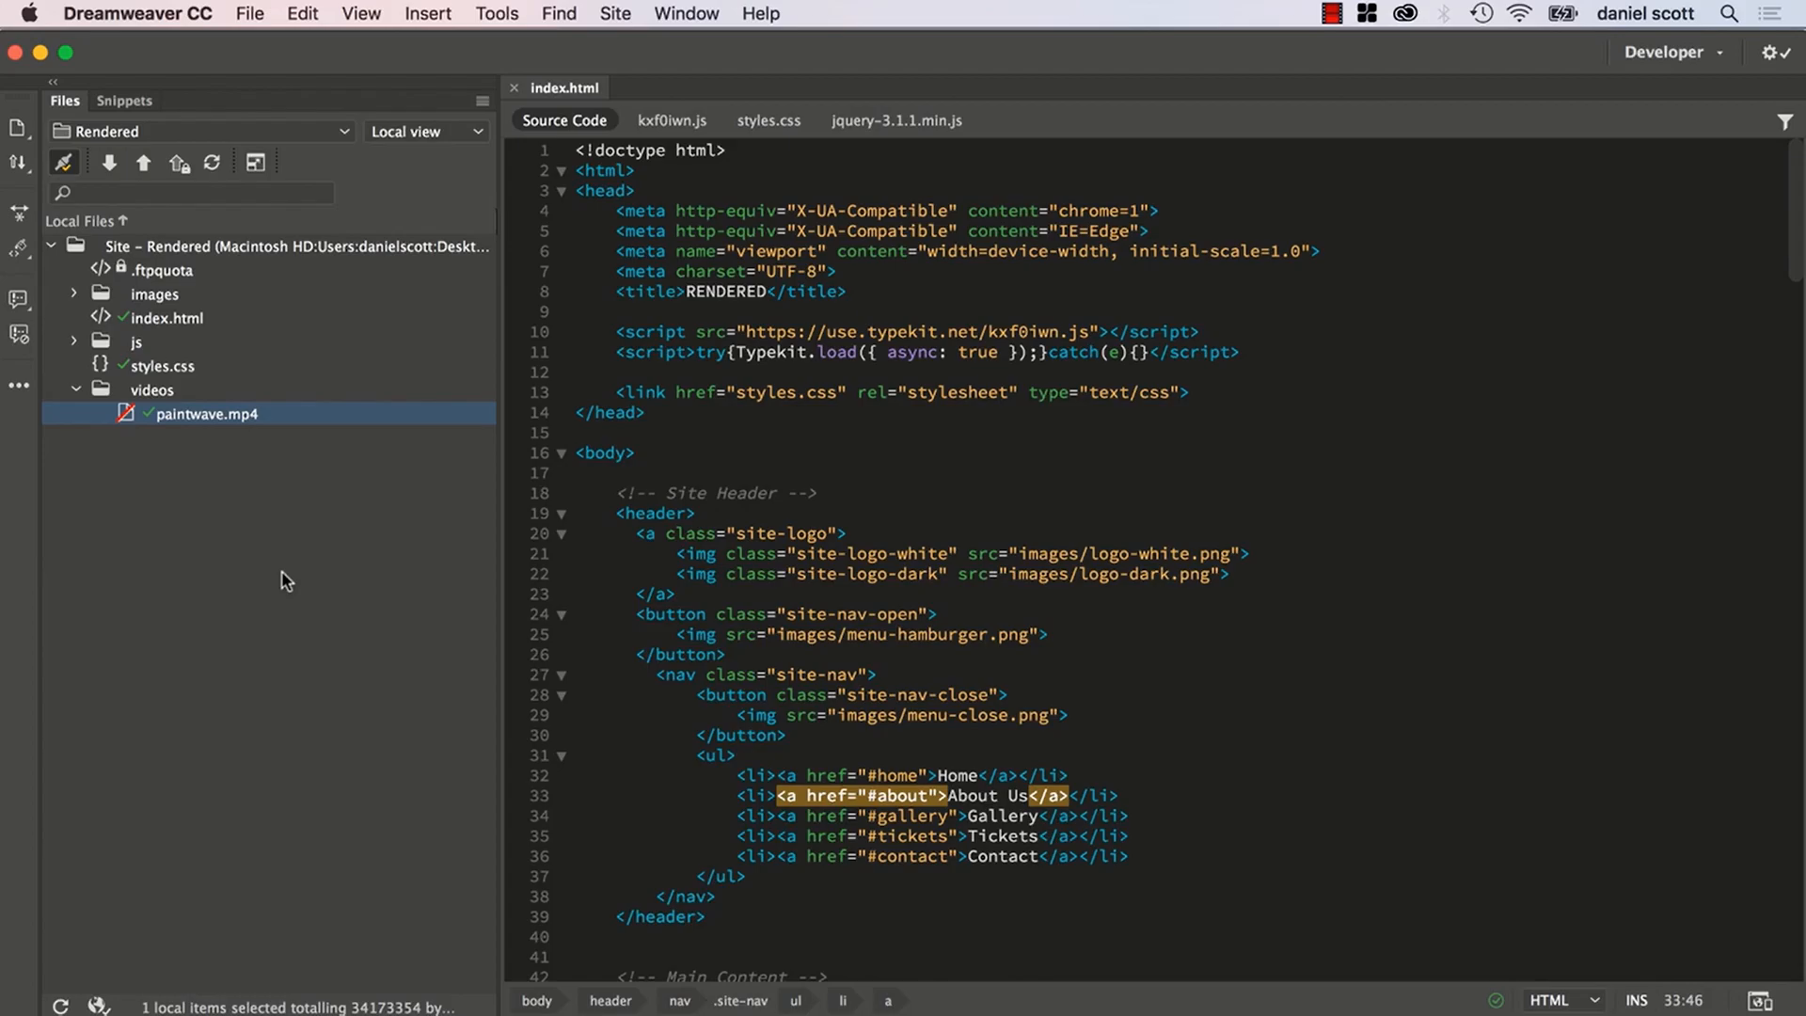
click(172, 299)
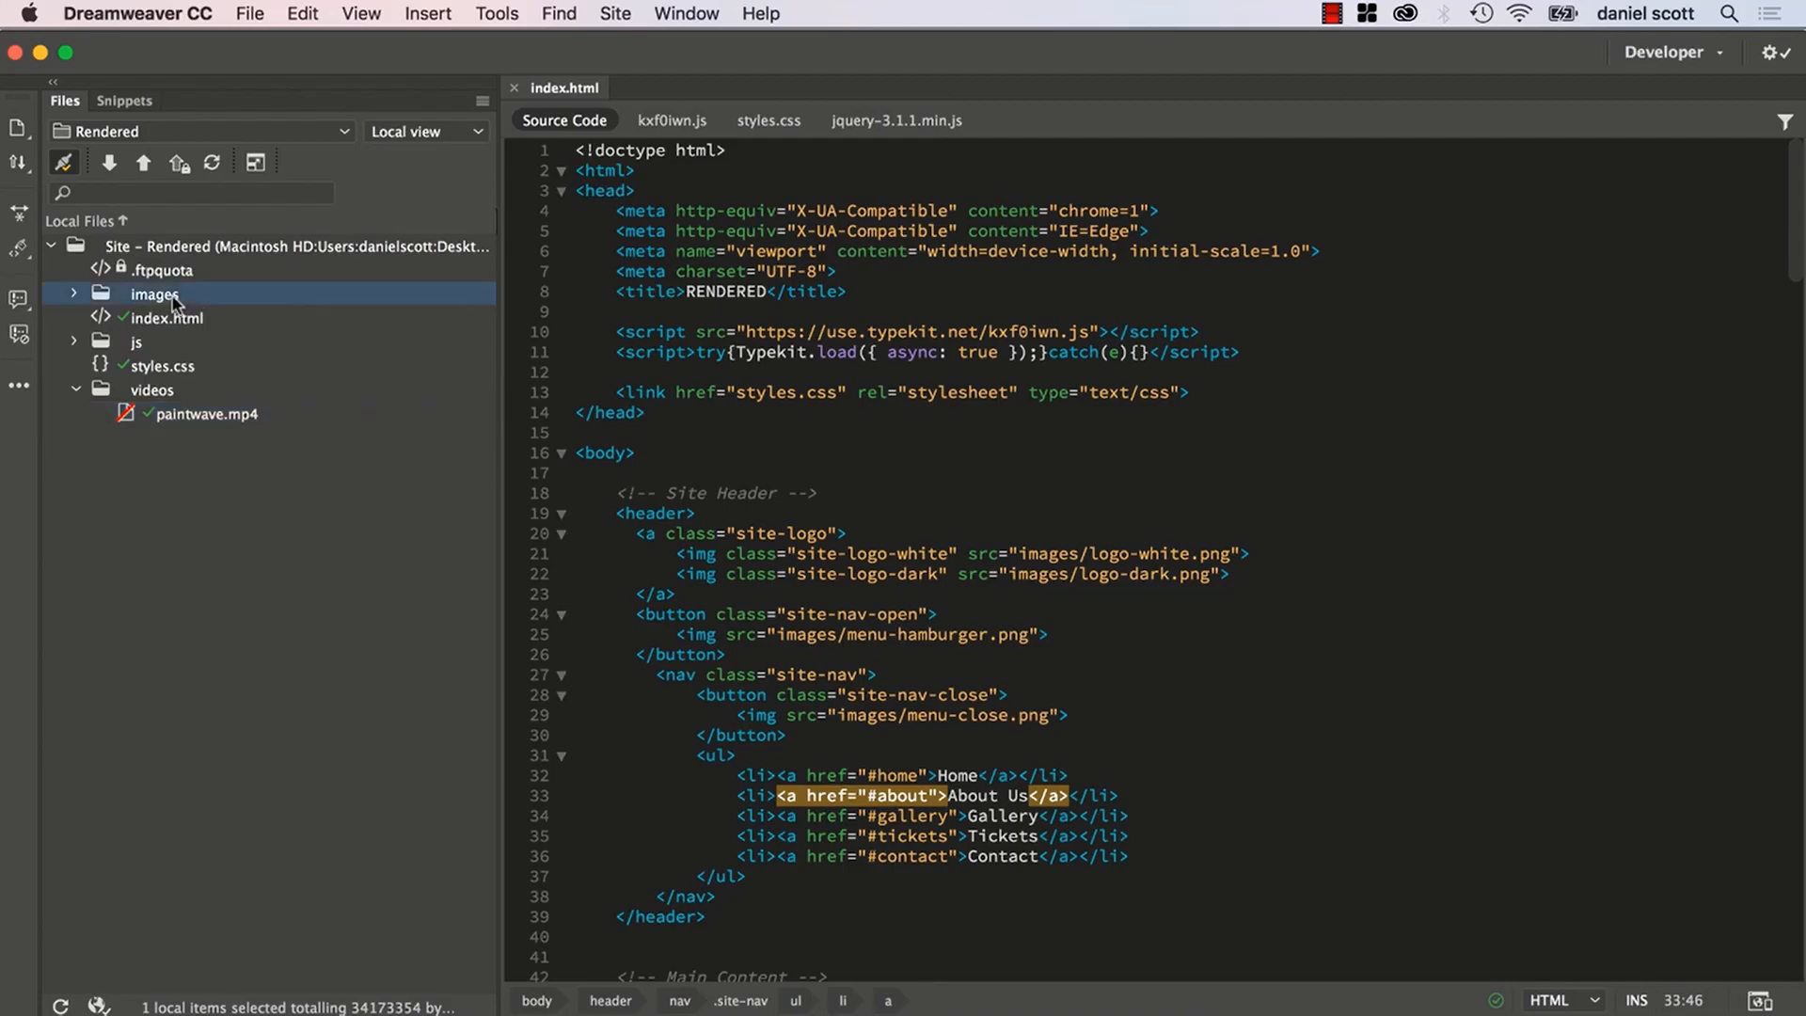